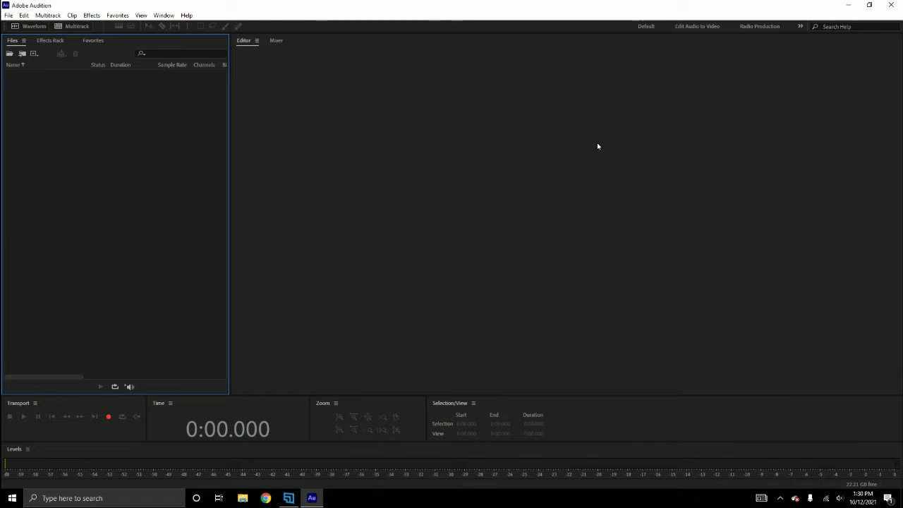
- Switch to the Classic workspace
click(801, 27)
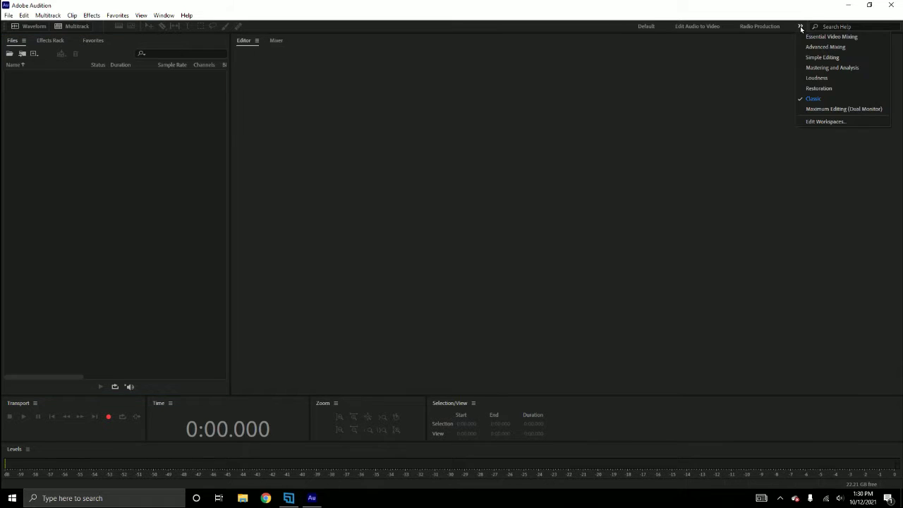
click(814, 98)
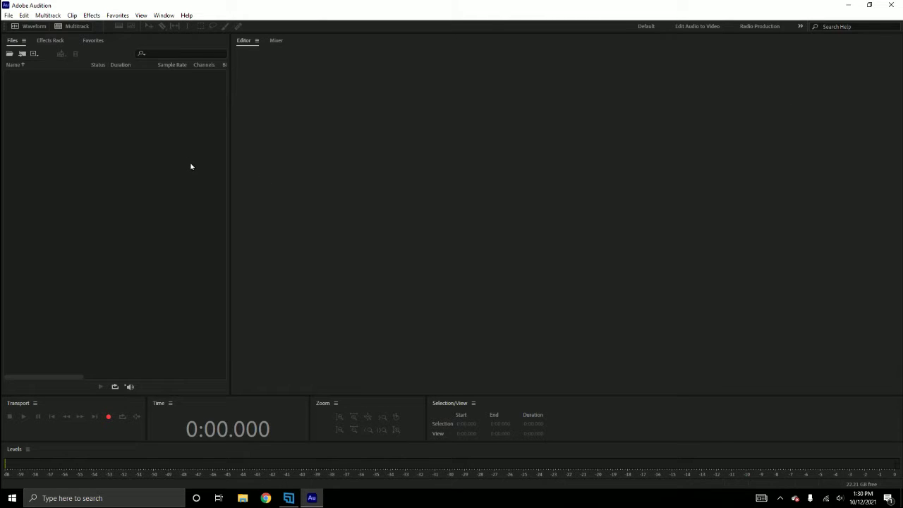
click(8, 16)
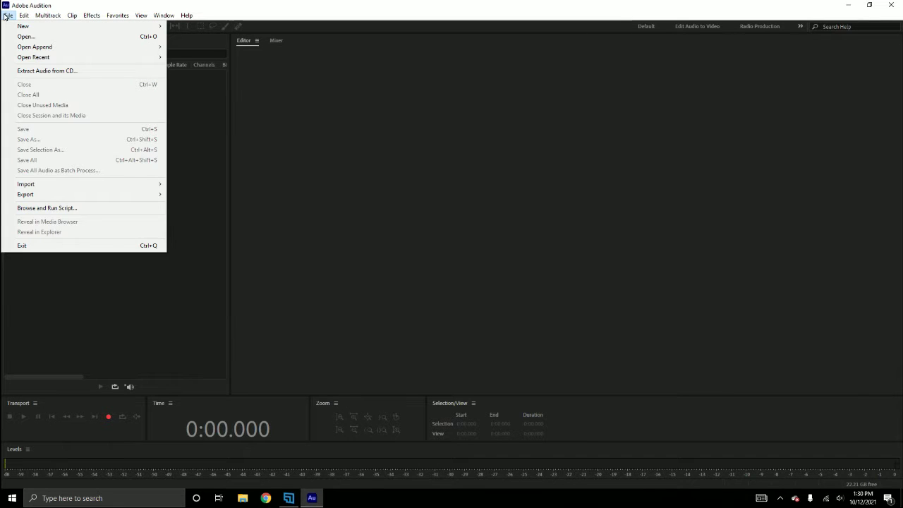
click(84, 163)
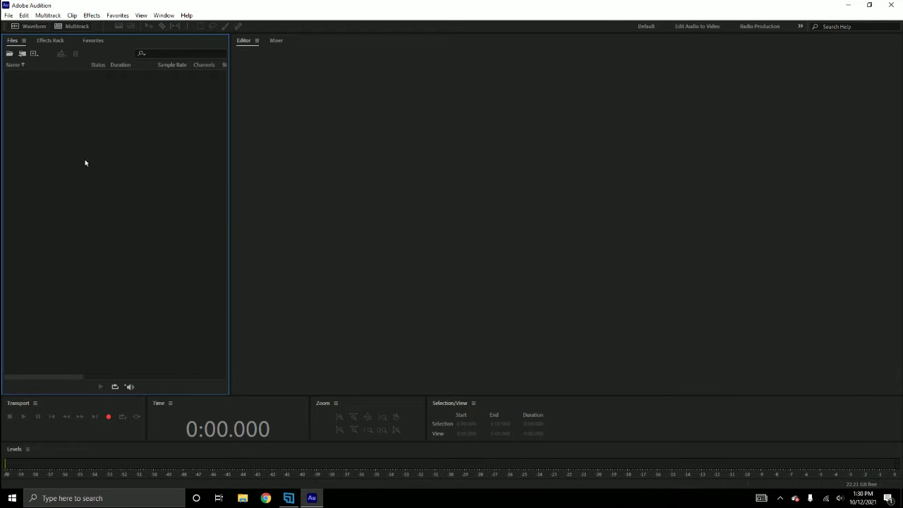
- Create a multitrack session named "music medley mashup_v1" in the Documents > M1 > music medley mashup folder
click(75, 28)
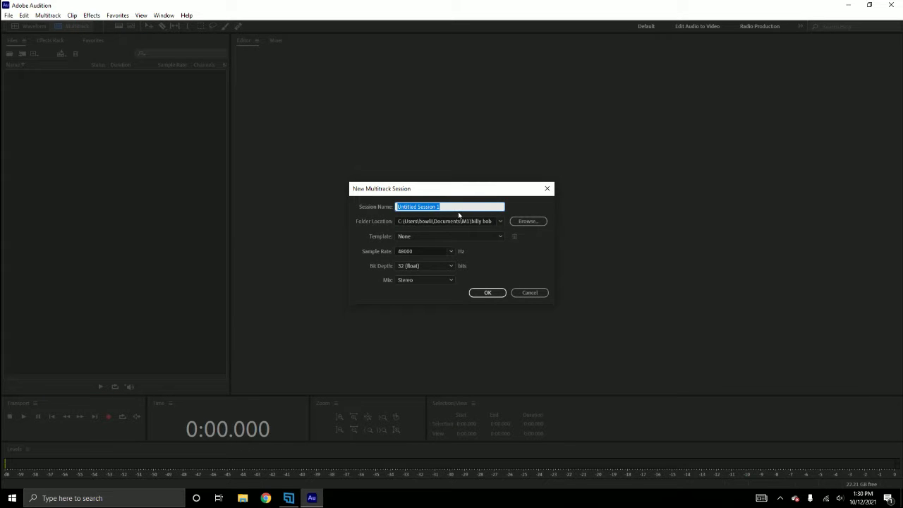
text(music medley mashup_v1)
click(527, 221)
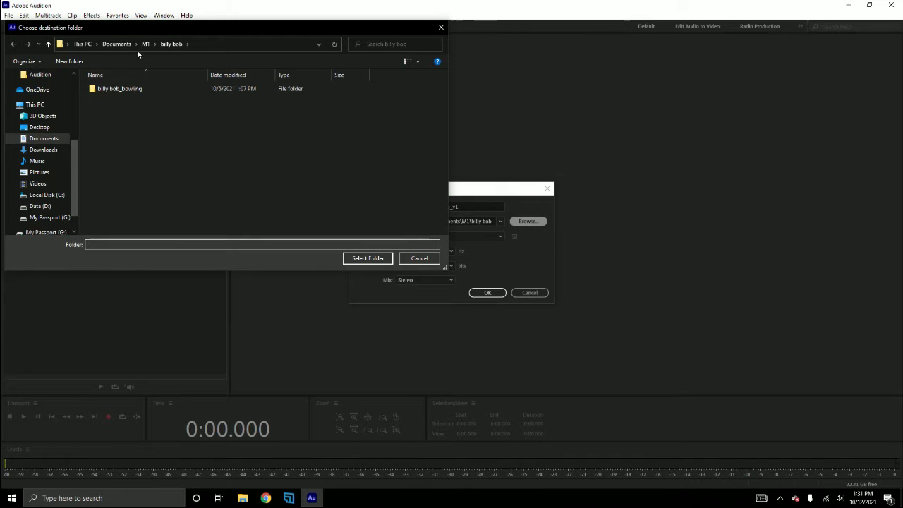
click(146, 44)
double_click(135, 109)
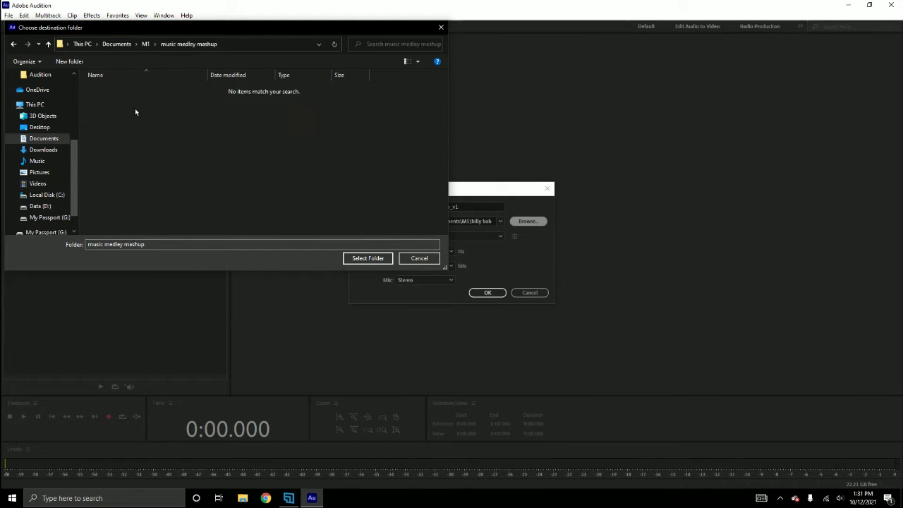
click(368, 258)
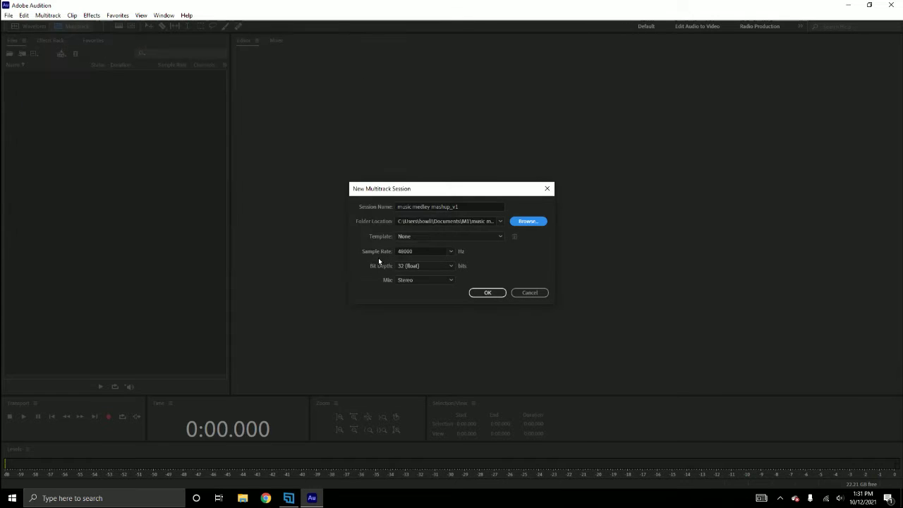
click(487, 293)
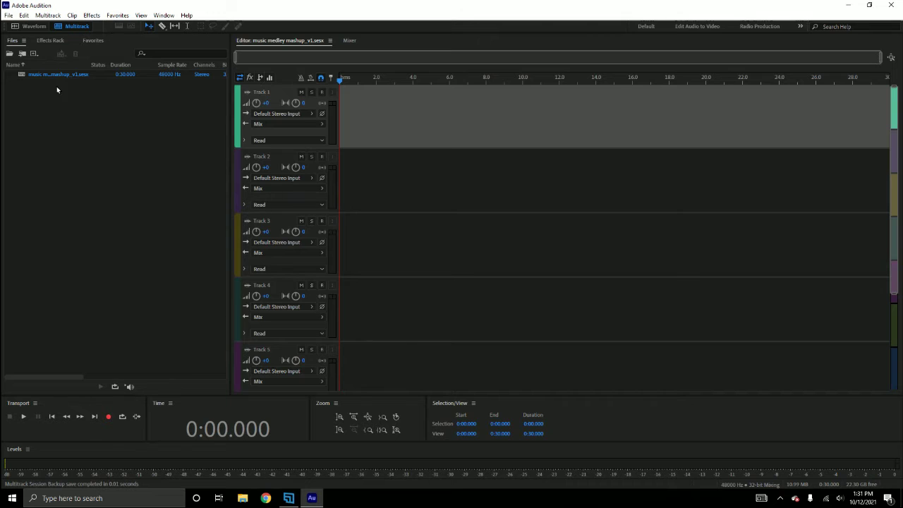
- Import all the MP3 files from Documents > M1 > music medley mashup and widen the Name column in the file list
click(85, 140)
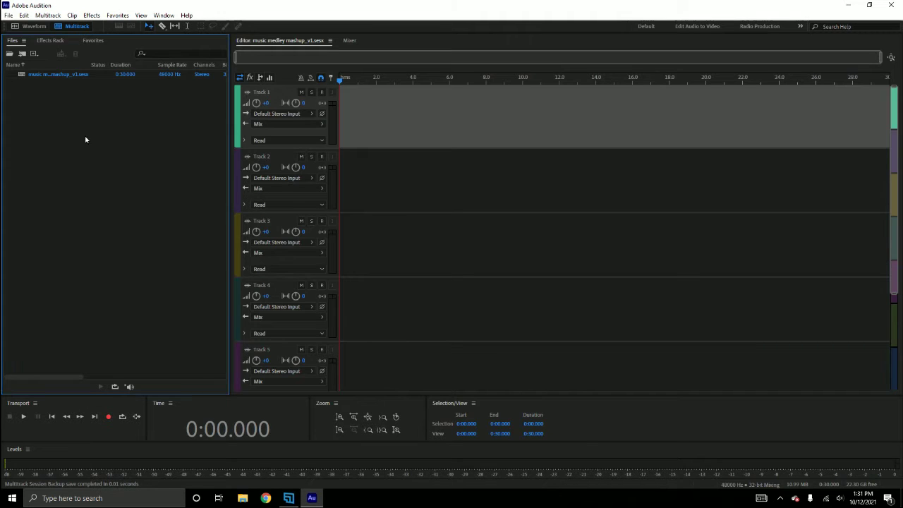
right_click(116, 110)
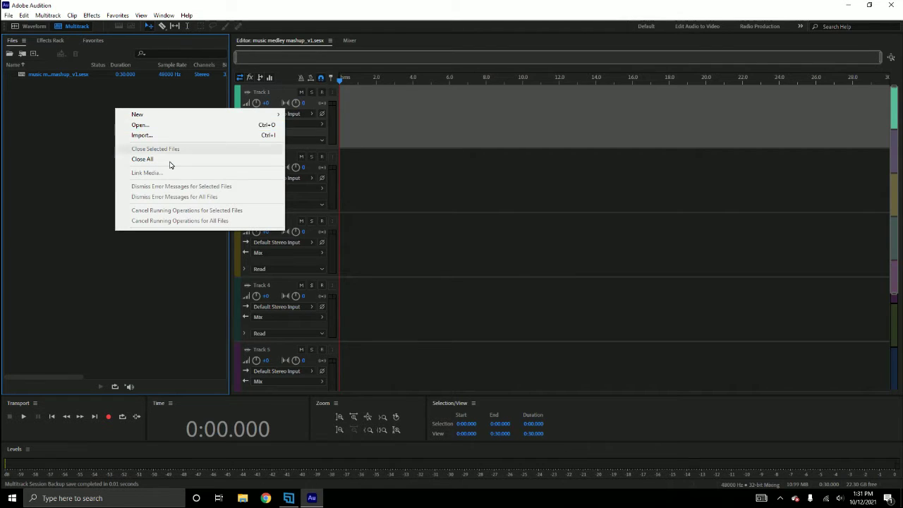
click(166, 137)
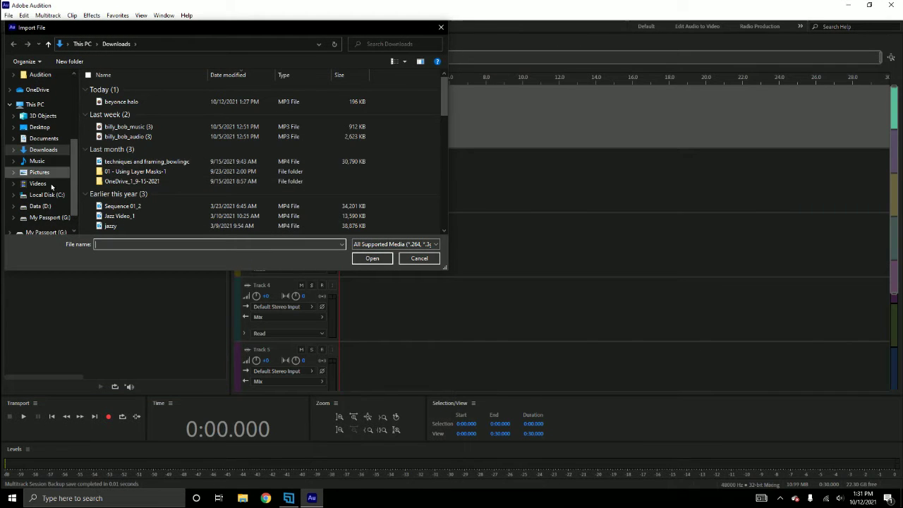
click(44, 139)
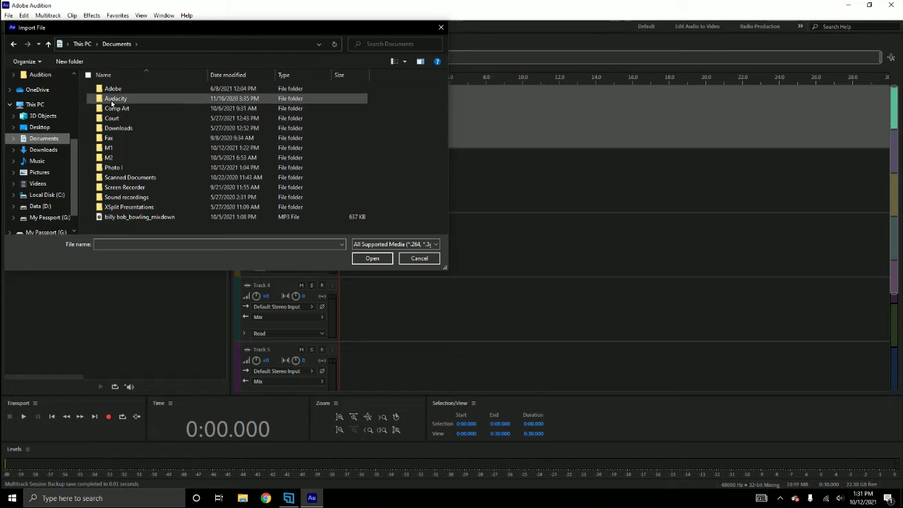
double_click(110, 148)
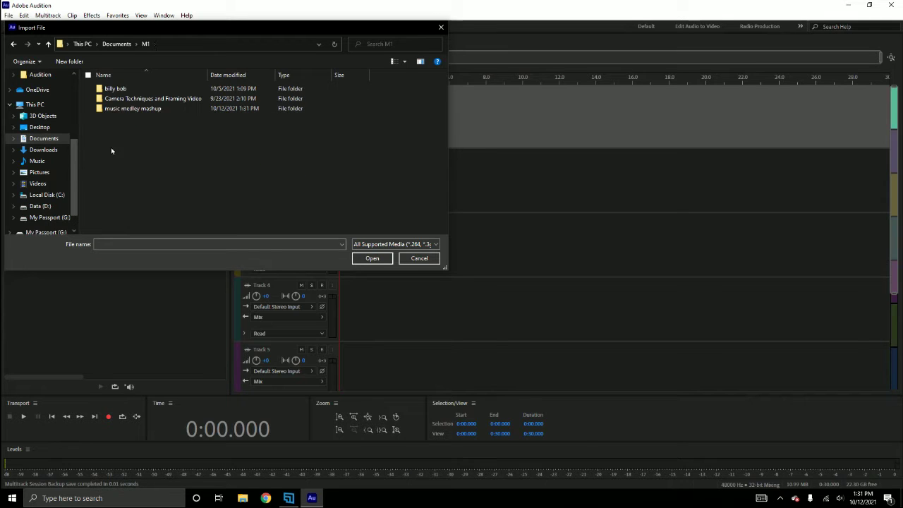
double_click(129, 109)
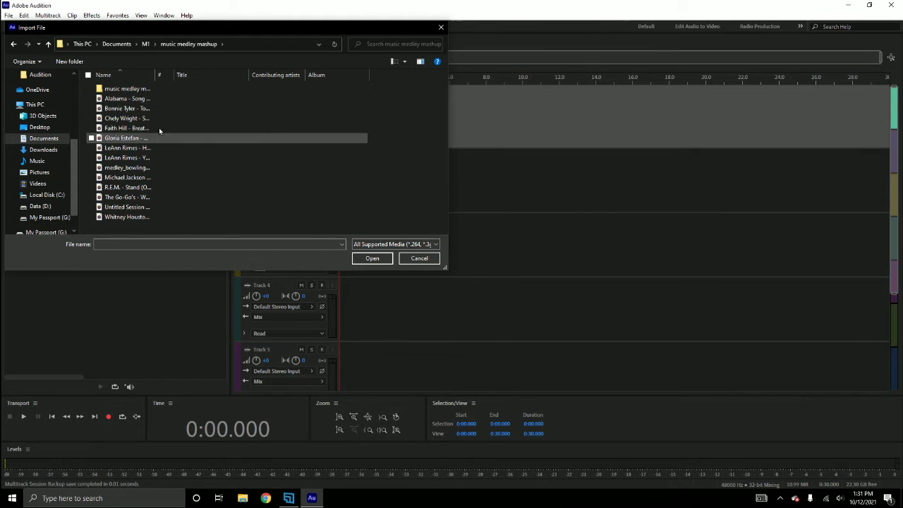
drag(162, 95, 130, 226)
click(372, 258)
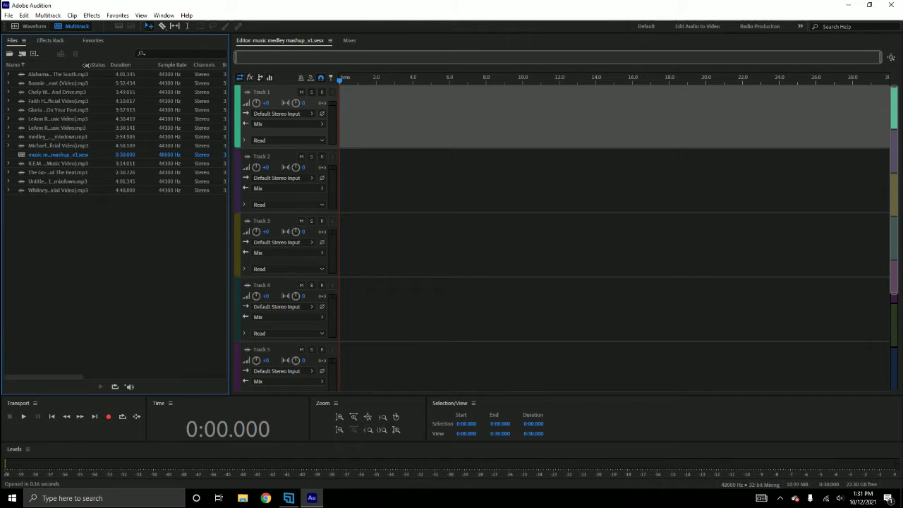
drag(88, 65, 125, 64)
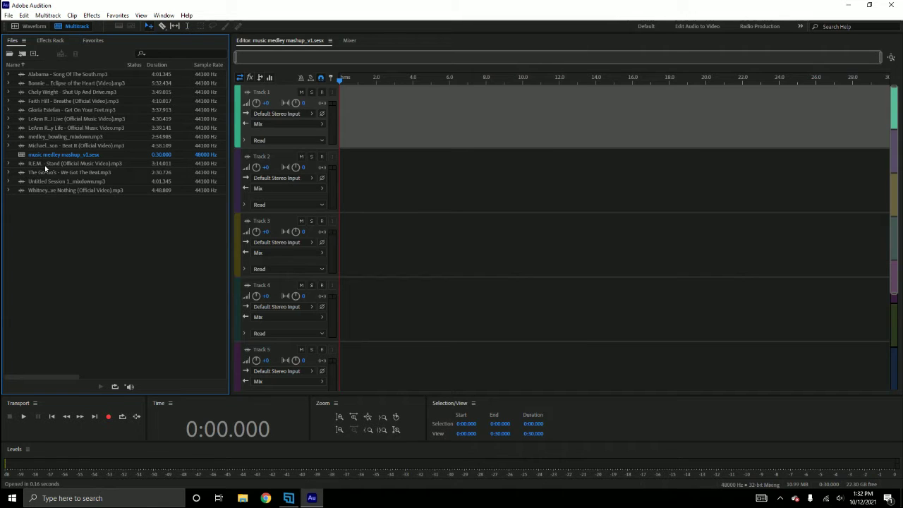
- Place the Bonnie Tyler "Total Eclipse of the Heart" song at the start of Track 1
click(47, 84)
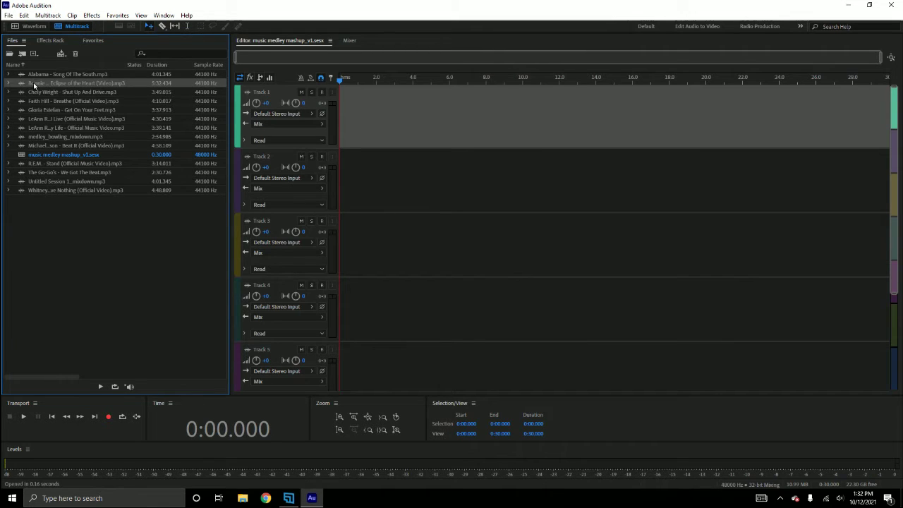
drag(34, 84, 338, 118)
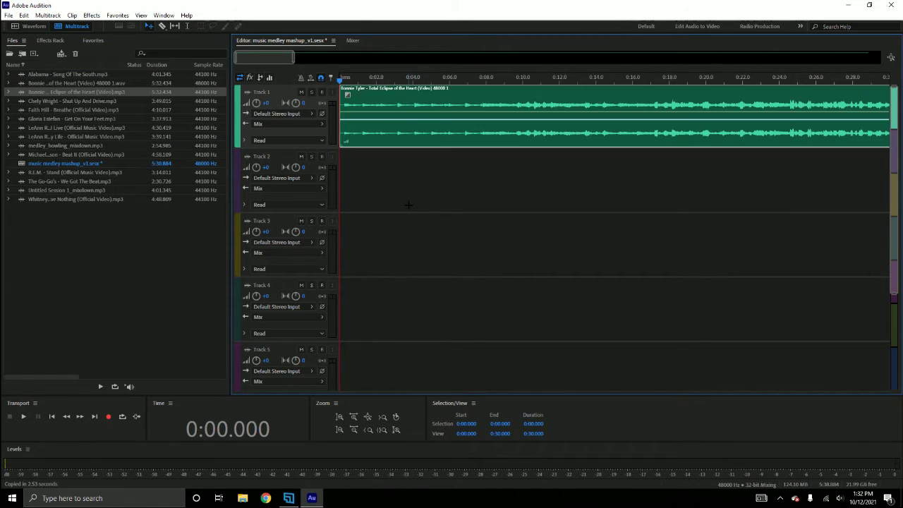
- Play the opening seconds of the Bonnie Tyler clip on Track 1 to find a suitable cut point
key(space)
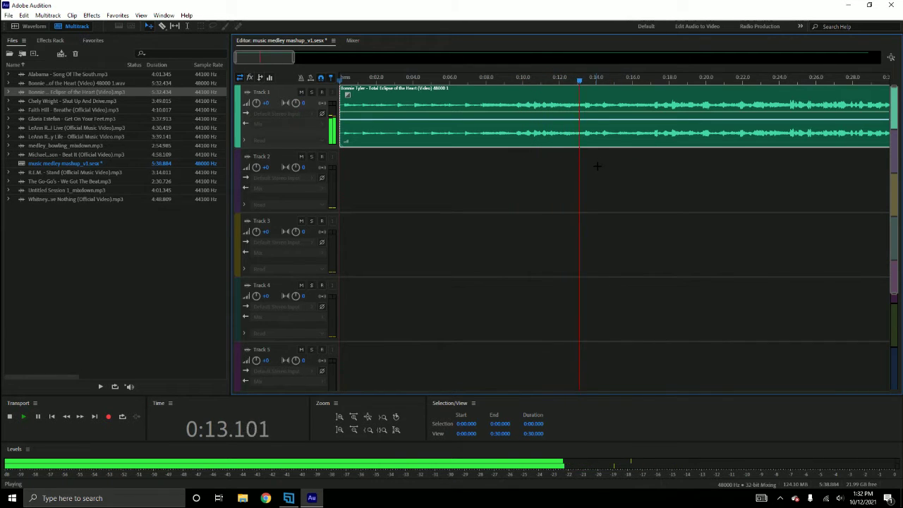
key(space)
click(529, 85)
key(space)
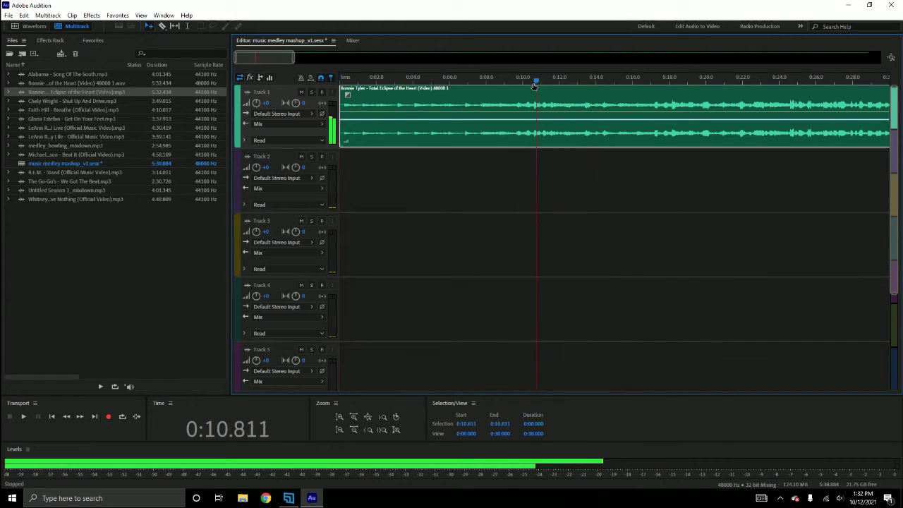
key(space)
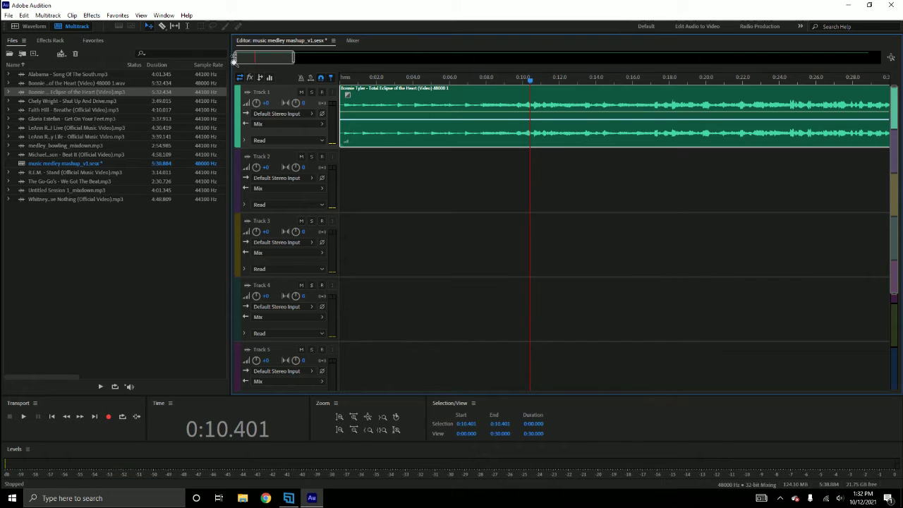
drag(236, 58, 264, 60)
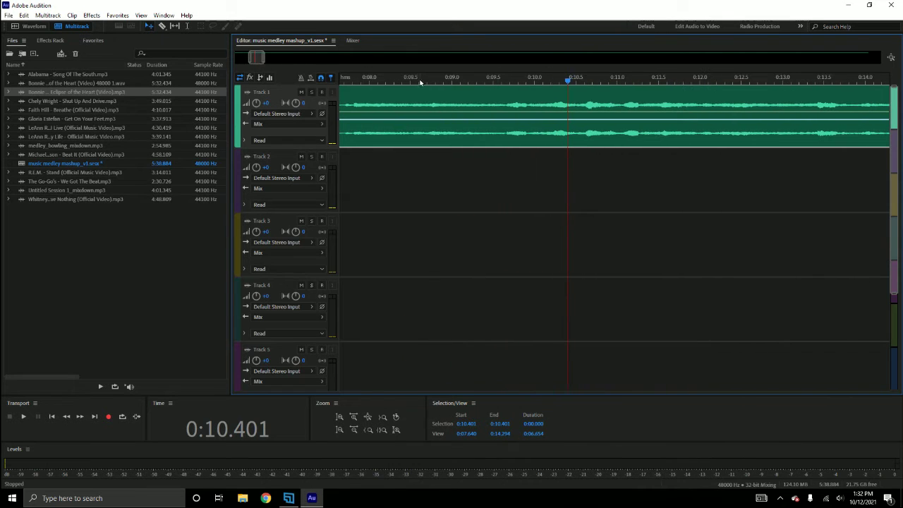
click(419, 75)
key(space)
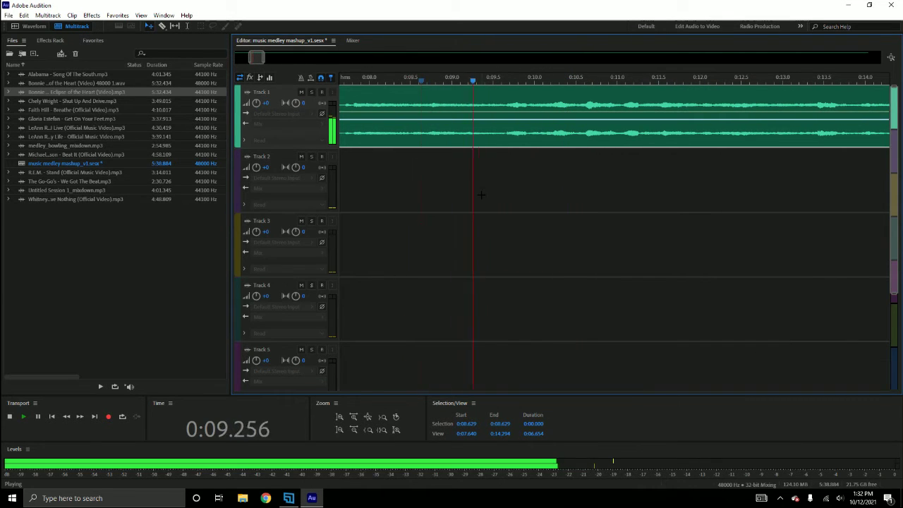
key(space)
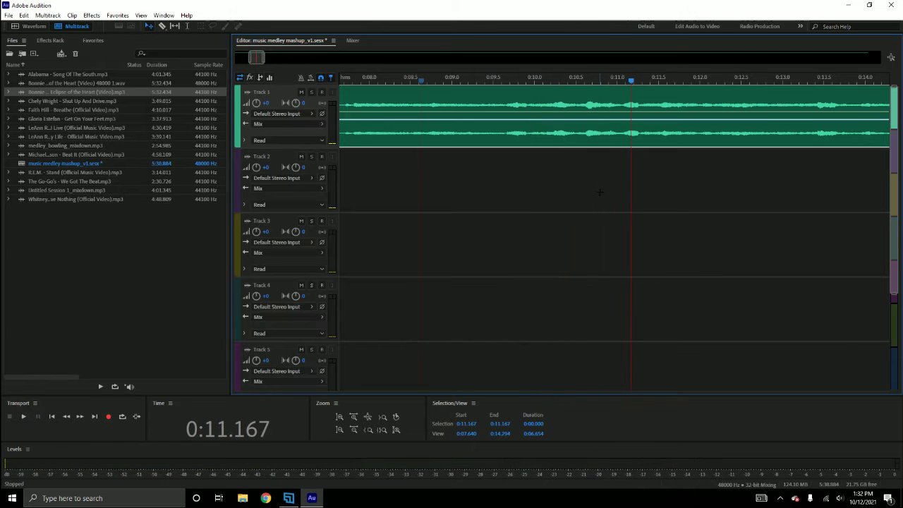
- Split the Bonnie Tyler clip on Track 1 at 0:11.068 and delete the part after the cut
click(622, 77)
key(space)
key(space)
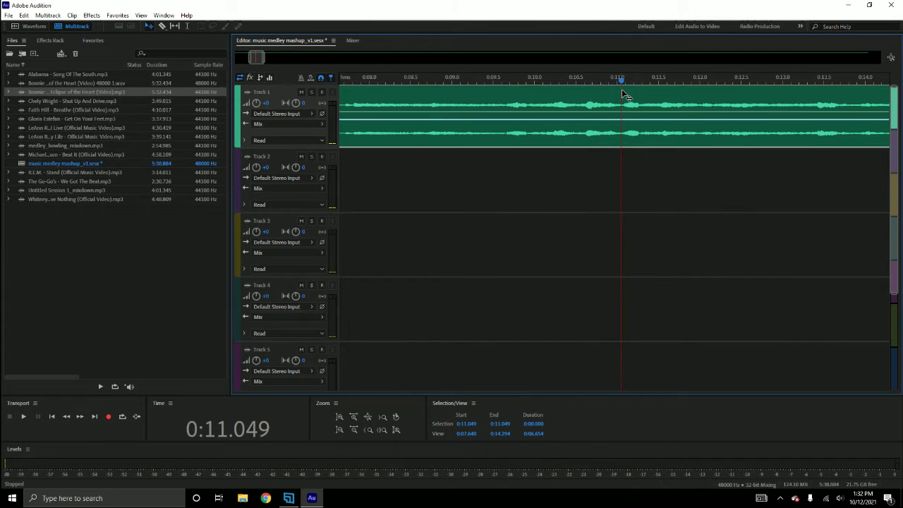
key(space)
key(space)
drag(620, 79, 621, 79)
drag(253, 58, 259, 68)
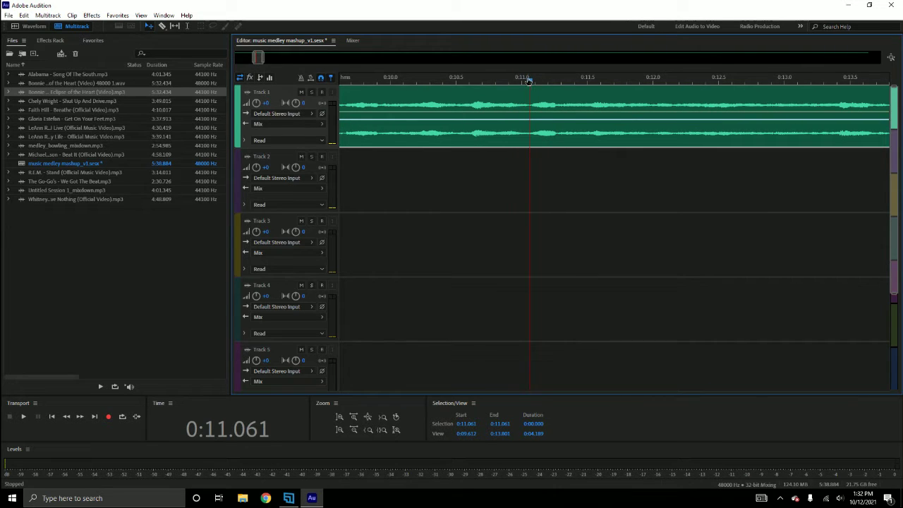
drag(528, 80, 530, 79)
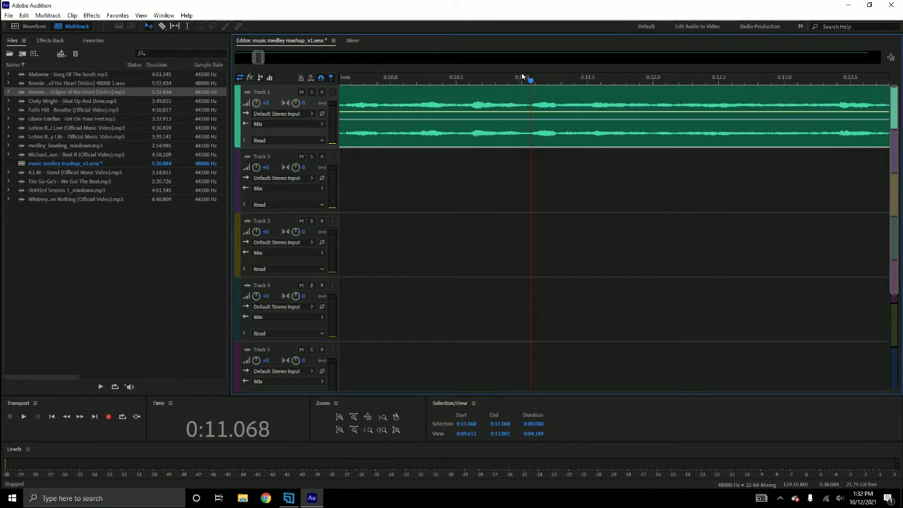
key(ctrl+k)
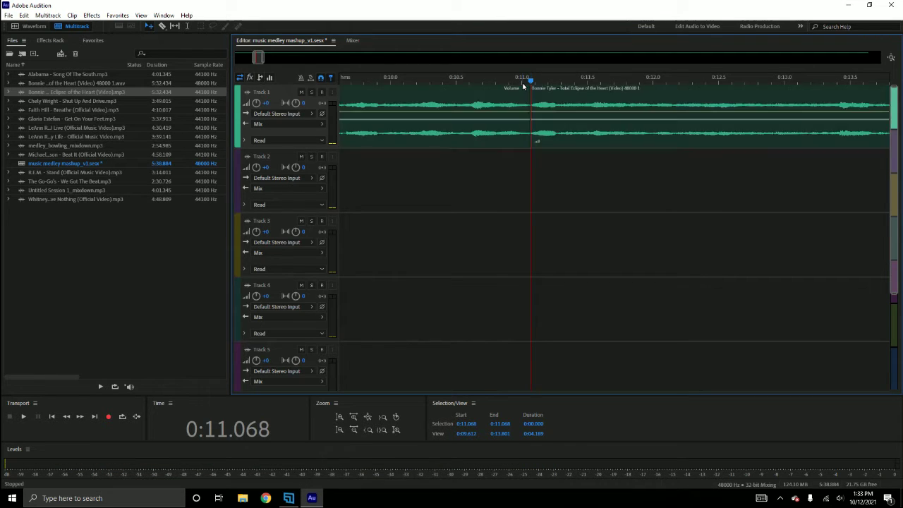
click(578, 106)
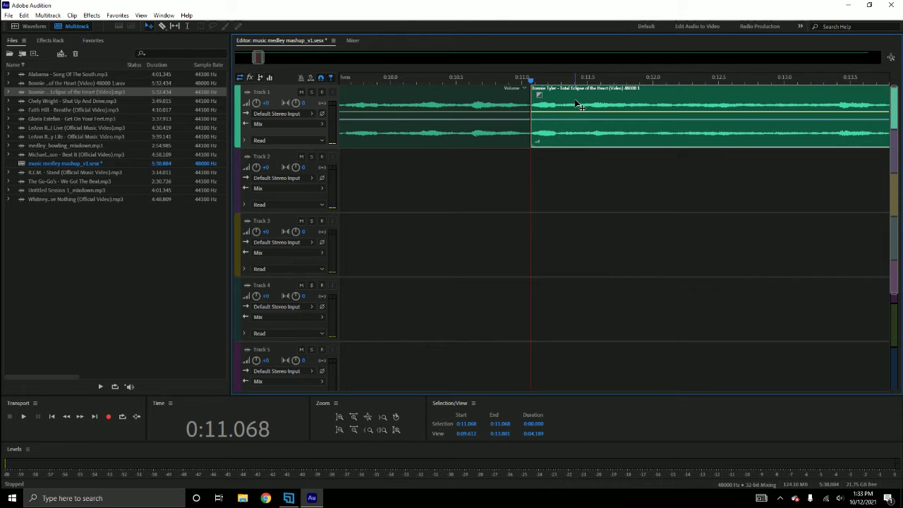
key(Delete)
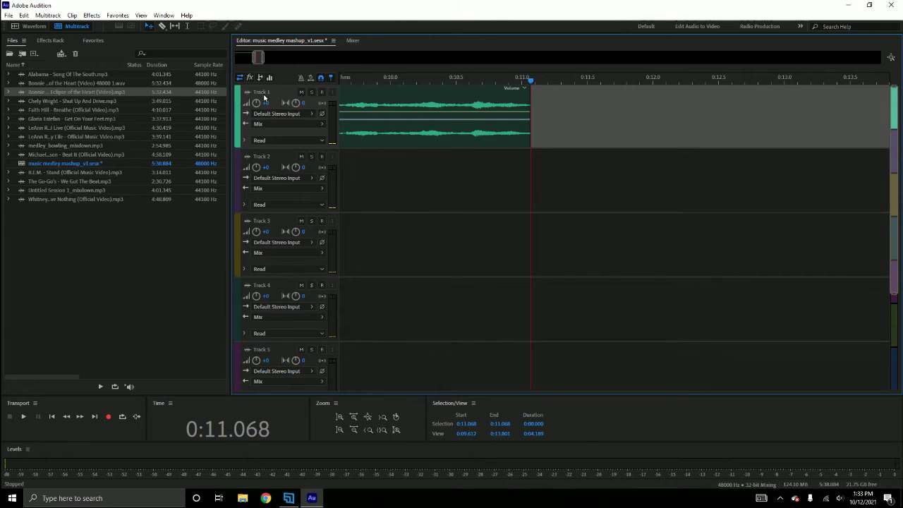
- Place Gloria Estefan "Get On Your Feet" on Track 2, starting at the beginning of the session
click(51, 119)
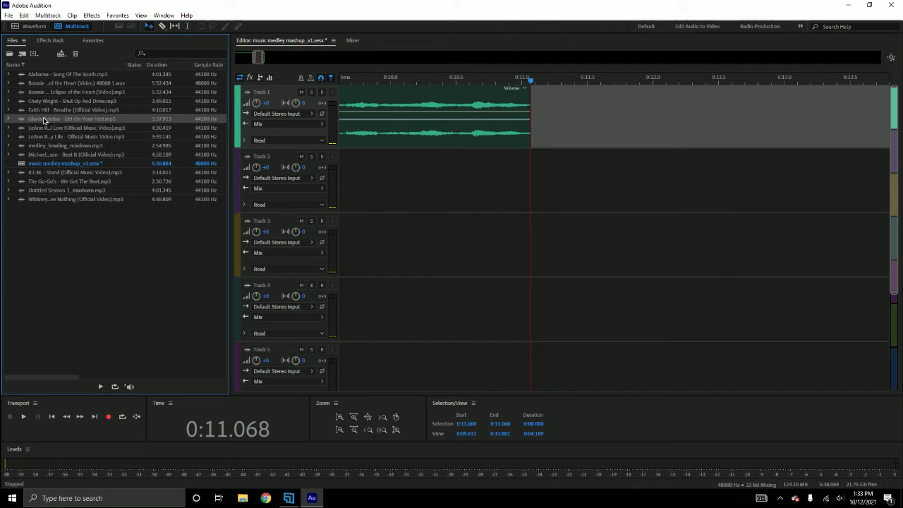
drag(43, 117, 344, 194)
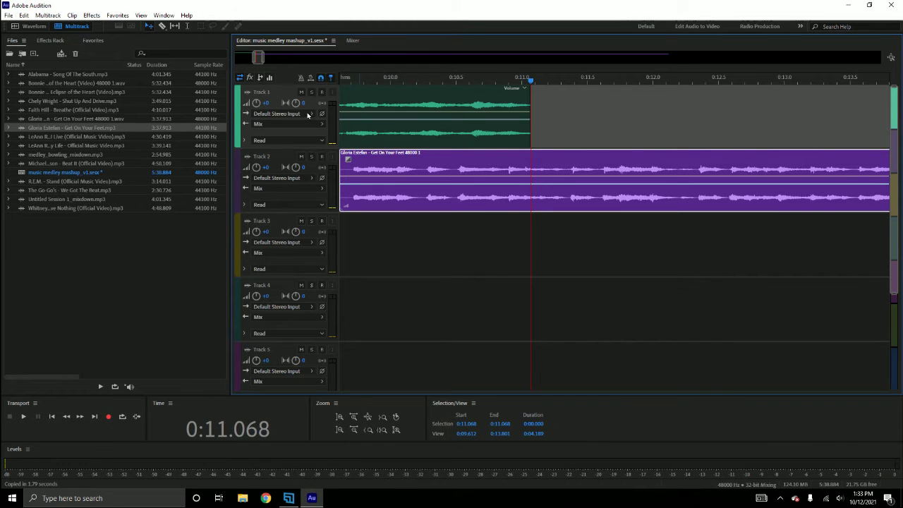
drag(253, 57, 237, 57)
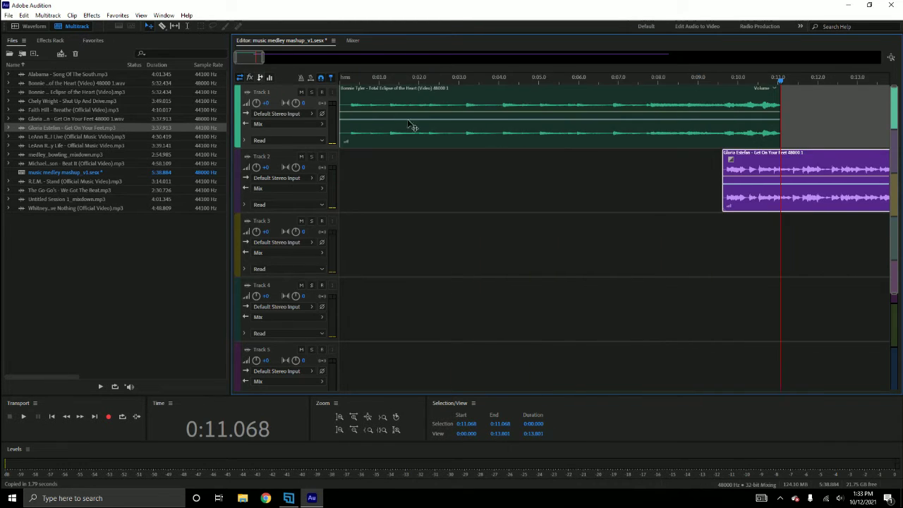
drag(767, 170, 376, 166)
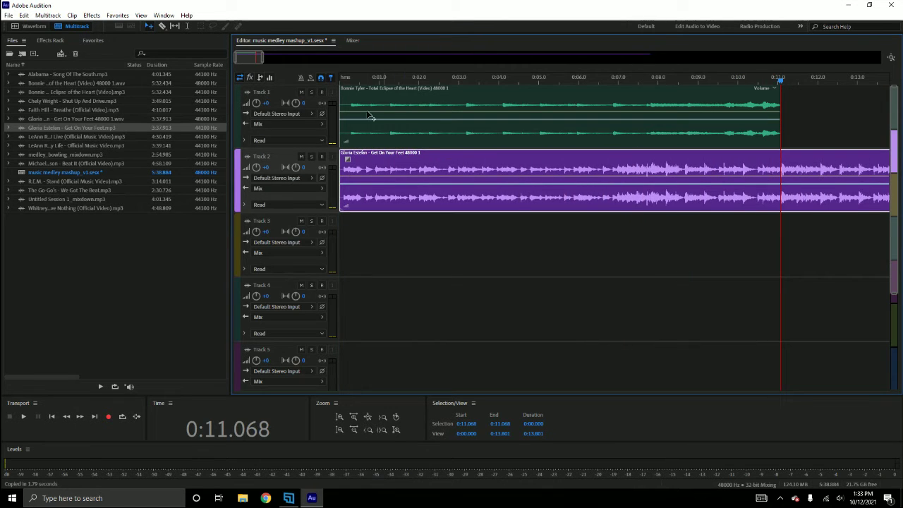
- Mute Track 1 and play the Gloria Estefan clip on Track 2 up to about 0:54 to find where its excerpt should start
click(302, 92)
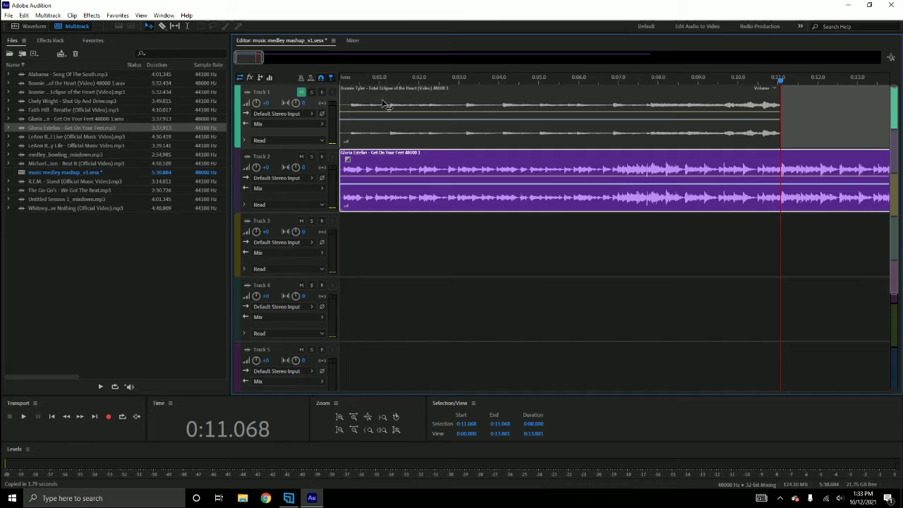
click(405, 76)
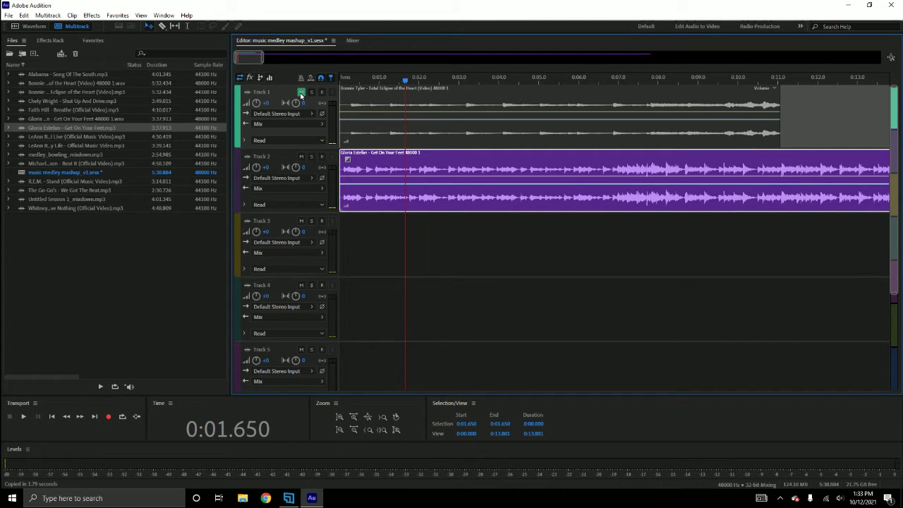
key(space)
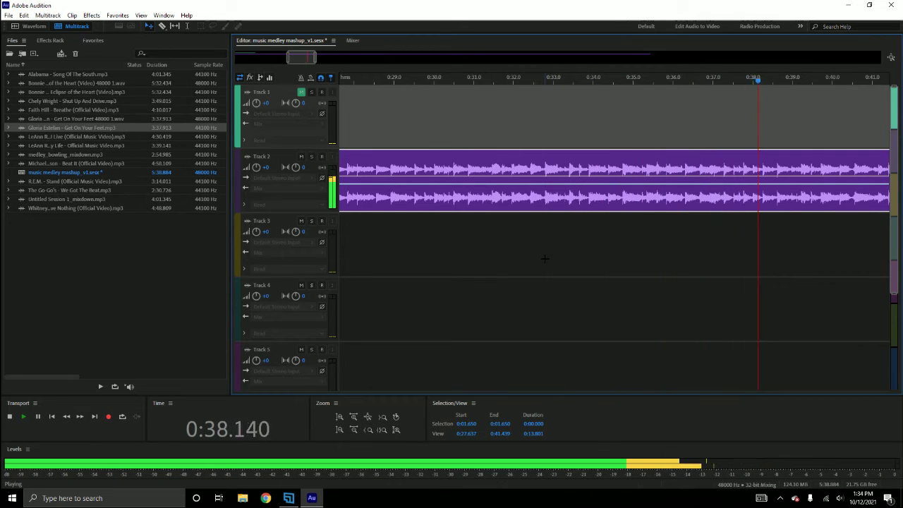
key(space)
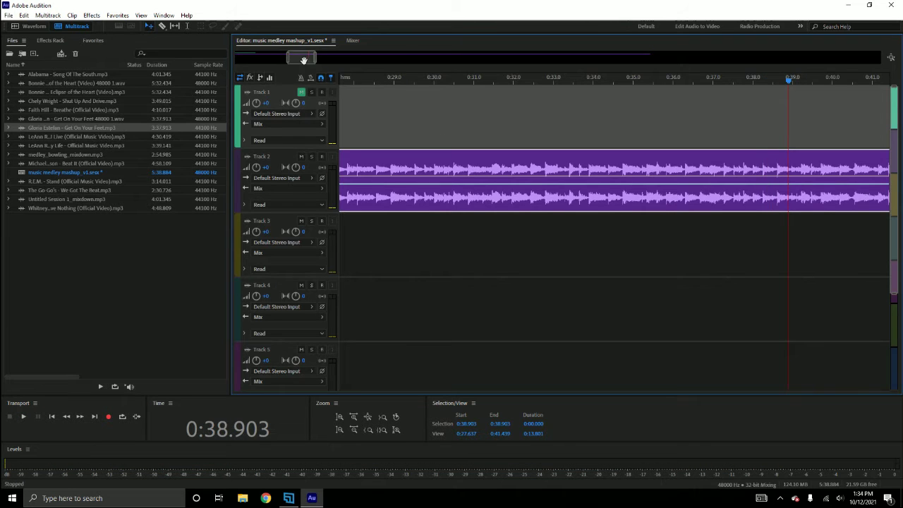
drag(304, 60, 317, 58)
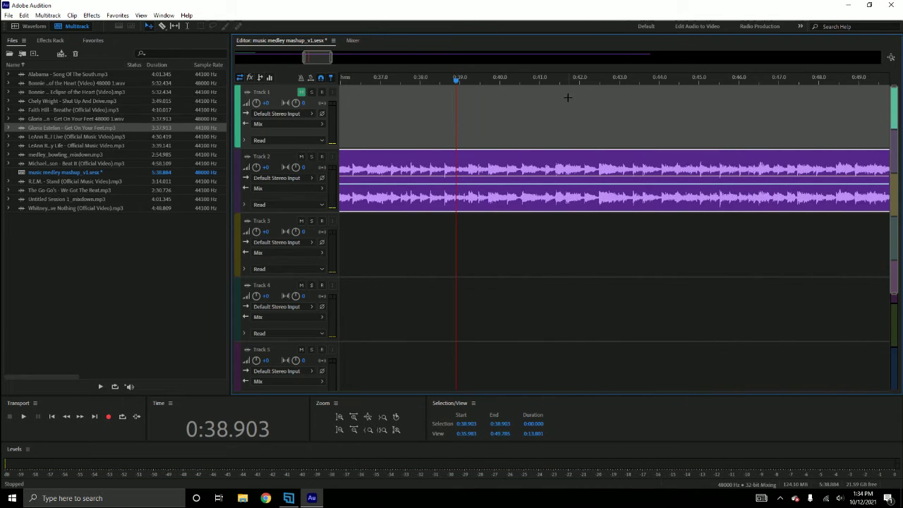
click(543, 82)
key(space)
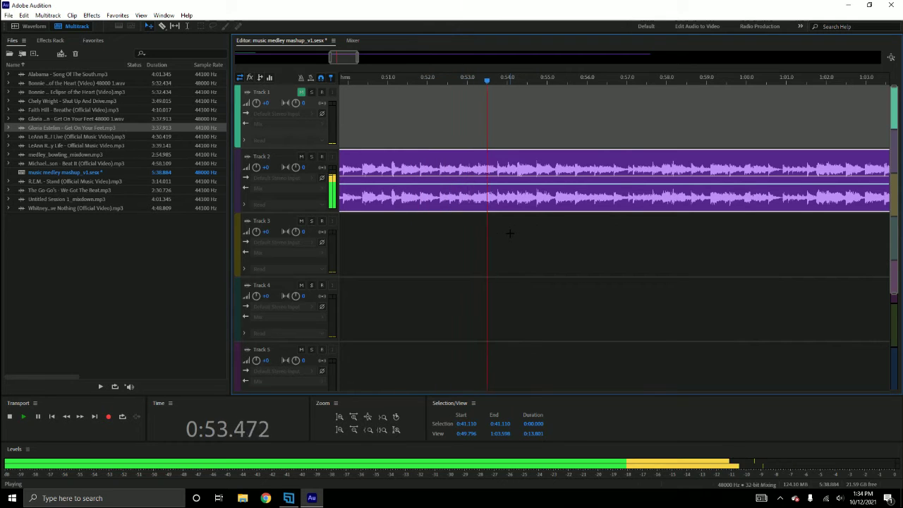
key(space)
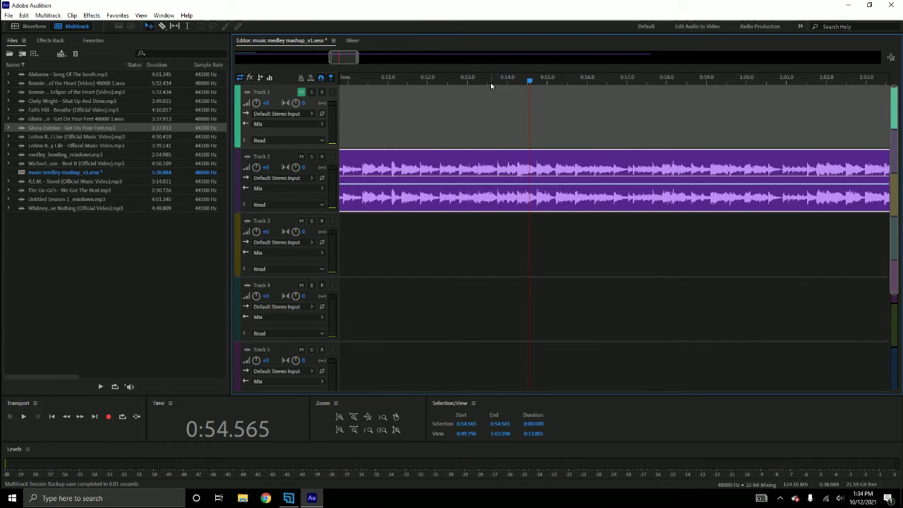
- Replay short bits of the Gloria Estefan clip from just before 0:54 to pinpoint the starting cut point
key(space)
key(space)
key(space)
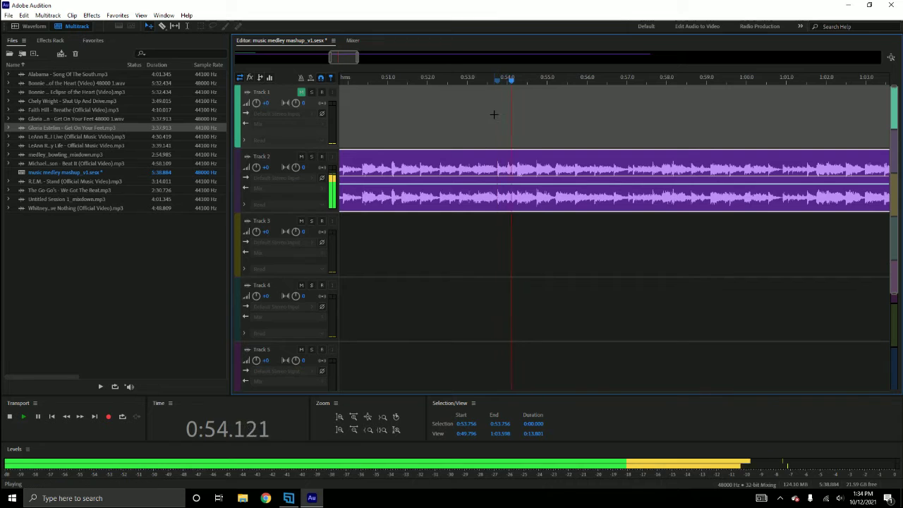
key(space)
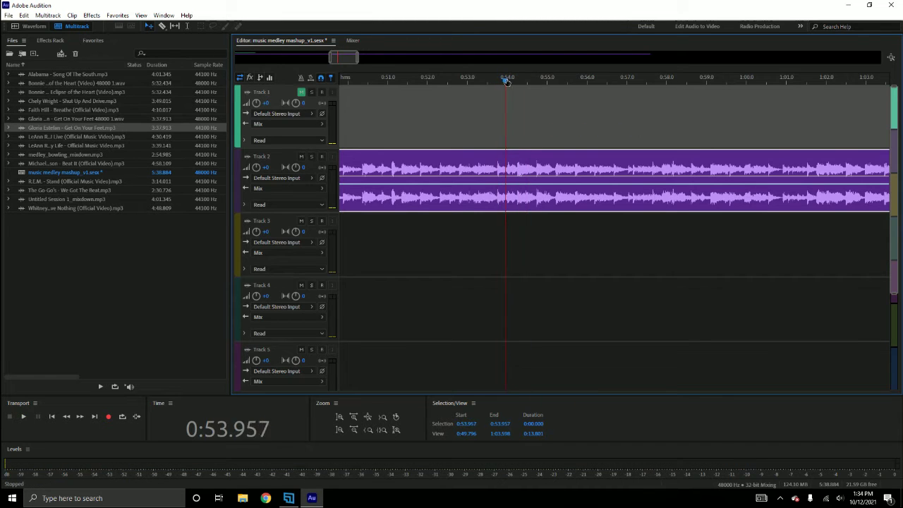
drag(506, 82, 505, 82)
key(space)
key(space)
mouse_move(330, 59)
mouse_down()
mouse_move(356, 62)
mouse_move(340, 67)
mouse_up()
key(space)
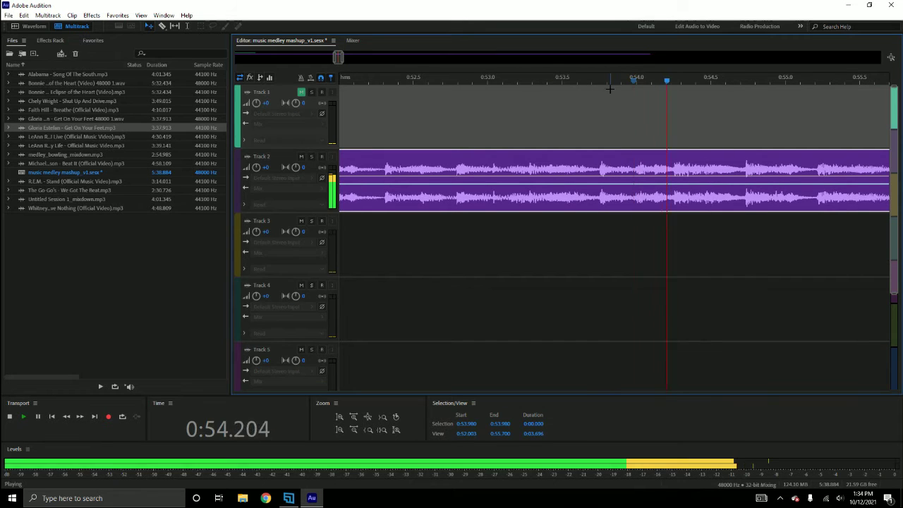
key(space)
click(632, 81)
key(space)
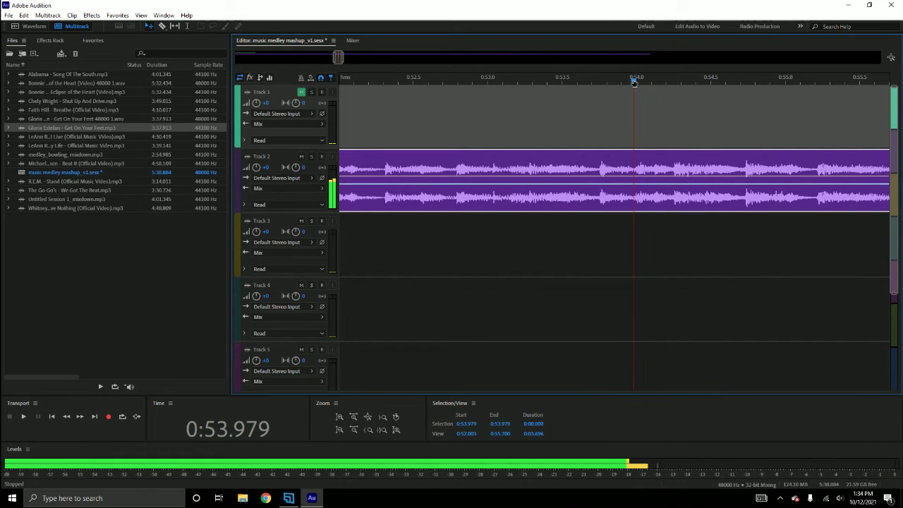
click(631, 82)
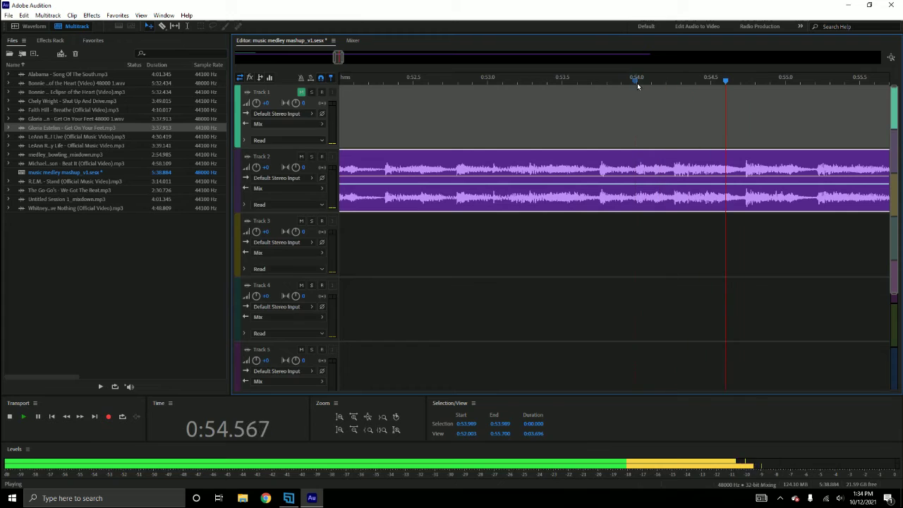
key(space)
- Split the Gloria Estefan clip on Track 2 at 0:53.973 and delete the part before the cut
click(632, 80)
click(633, 82)
key(space)
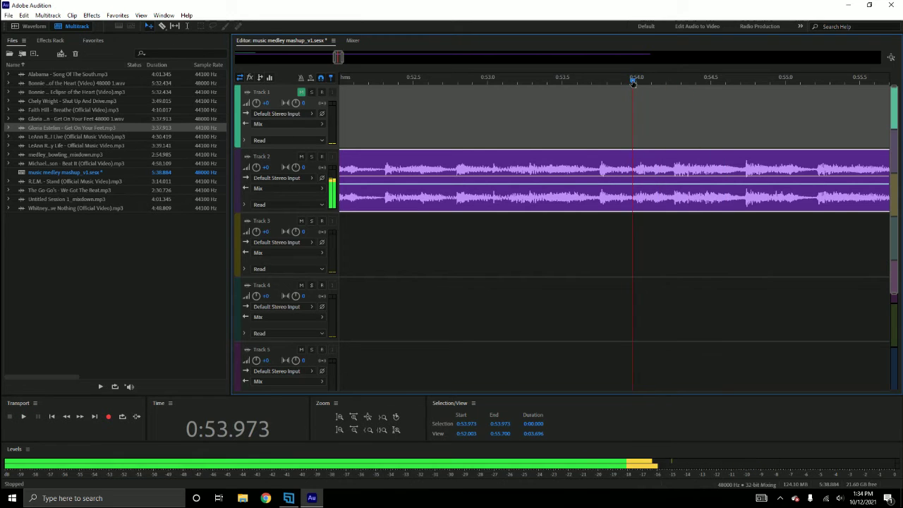
key(space)
click(636, 180)
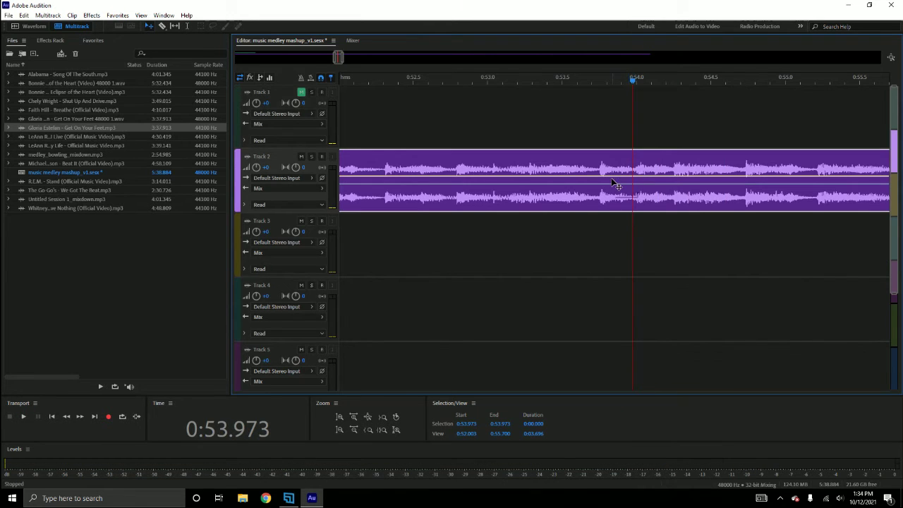
key(ctrl+k)
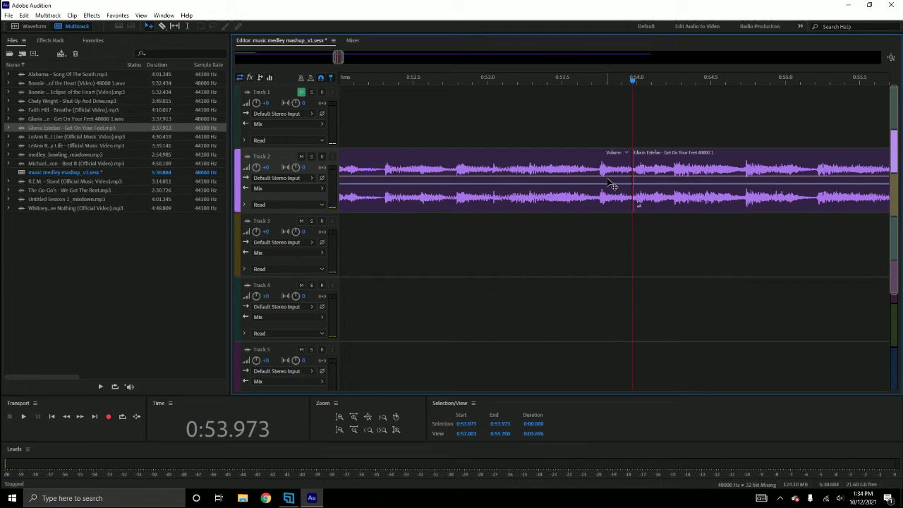
click(565, 172)
key(Delete)
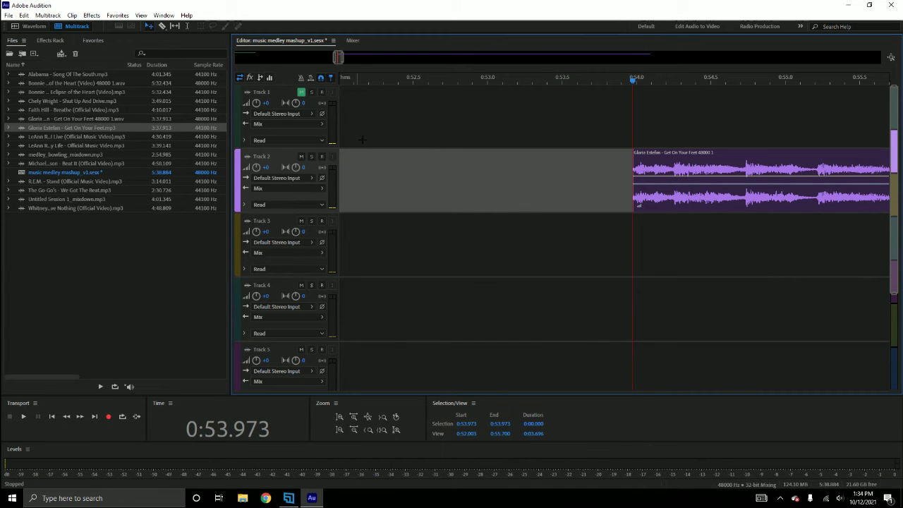
- Move the trimmed Gloria Estefan clip on Track 2 to start where the Bonnie Tyler clip ends, and unmute Track 1
drag(336, 58, 247, 71)
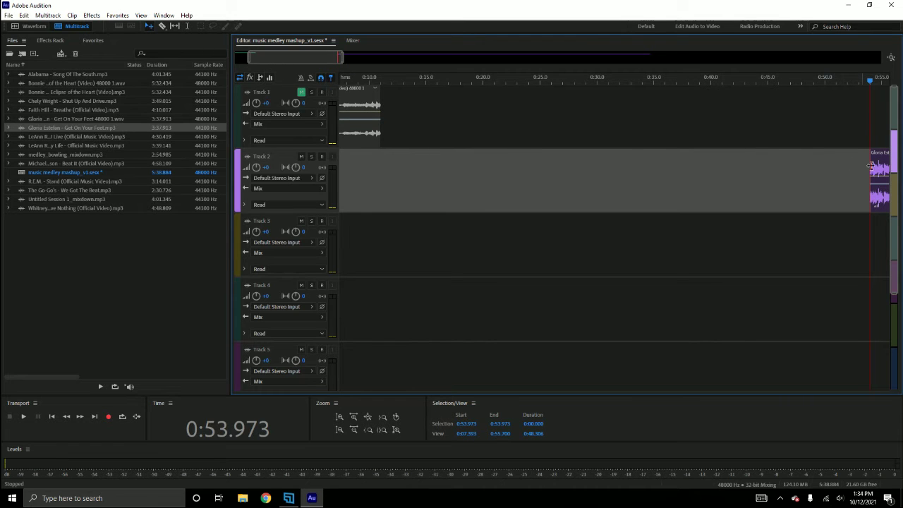
drag(871, 166, 391, 164)
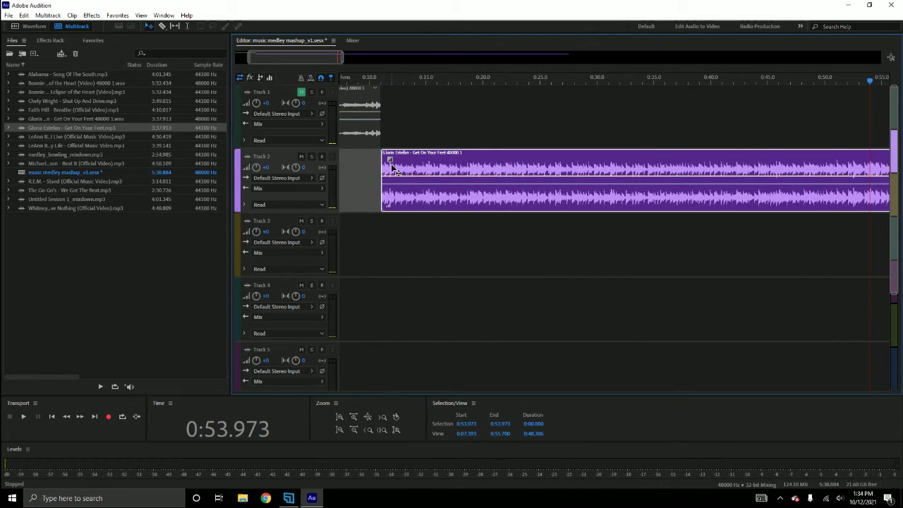
click(371, 78)
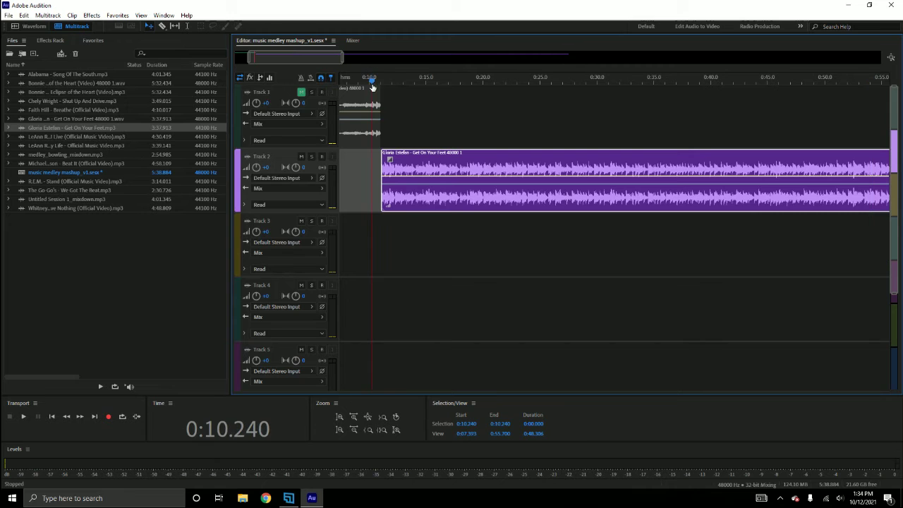
click(301, 93)
- Play the transition from the Bonnie Tyler clip into the Gloria Estefan clip several times to check how they join
drag(337, 58, 261, 68)
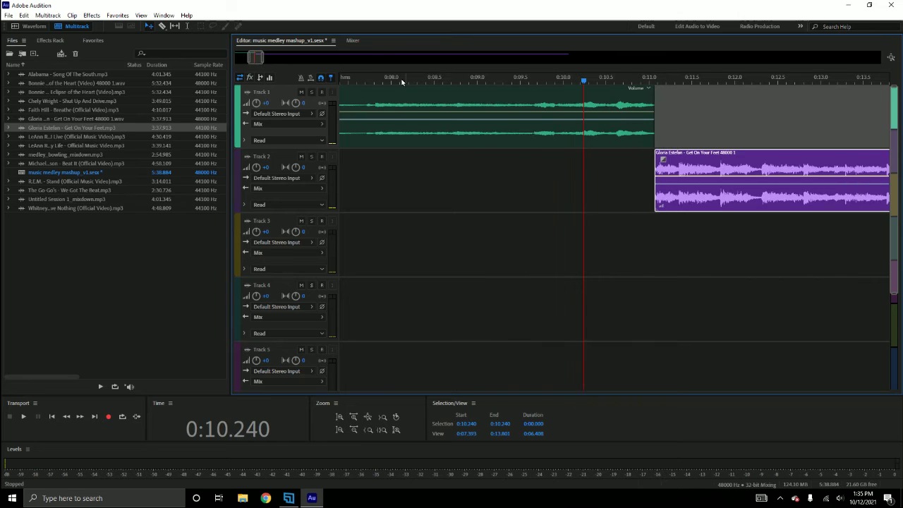
click(350, 79)
key(space)
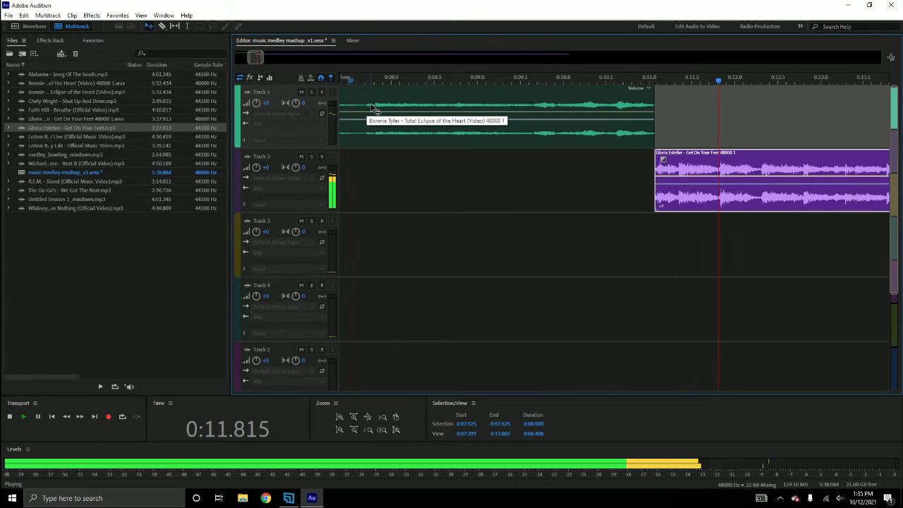
key(space)
click(536, 134)
key(space)
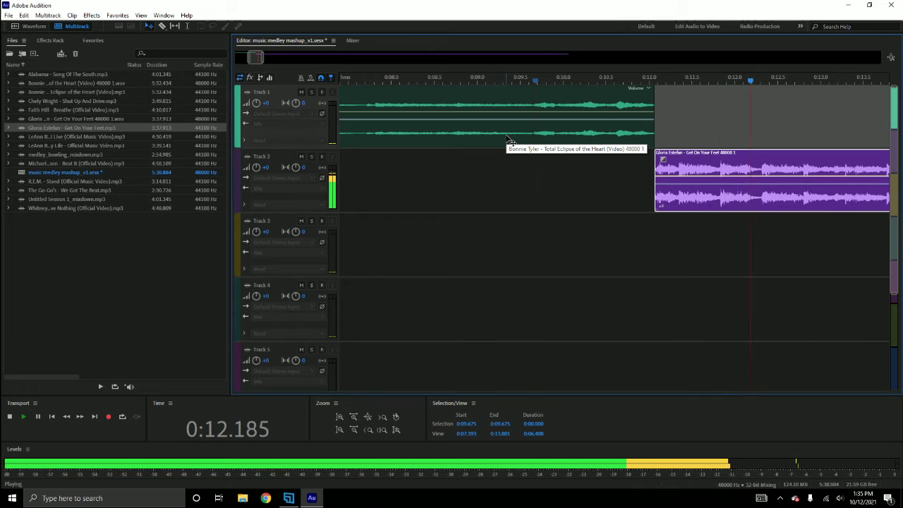
key(space)
click(552, 81)
key(space)
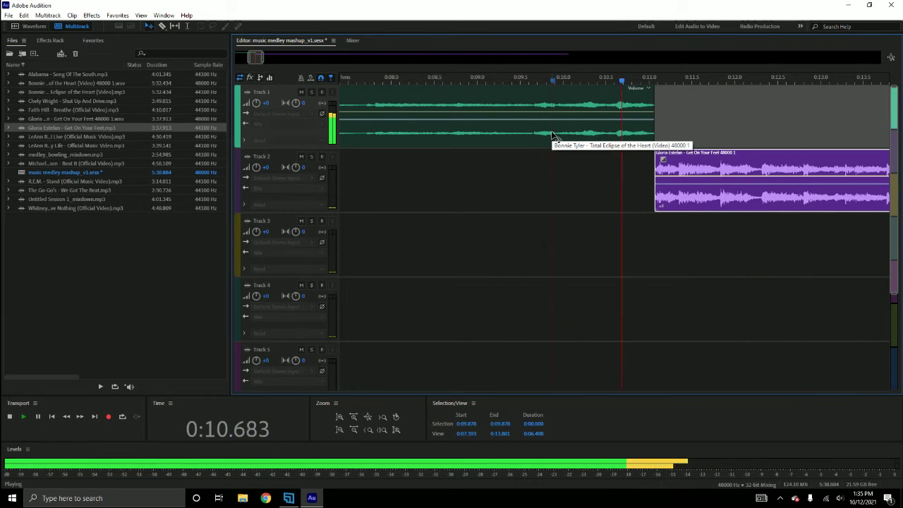
key(space)
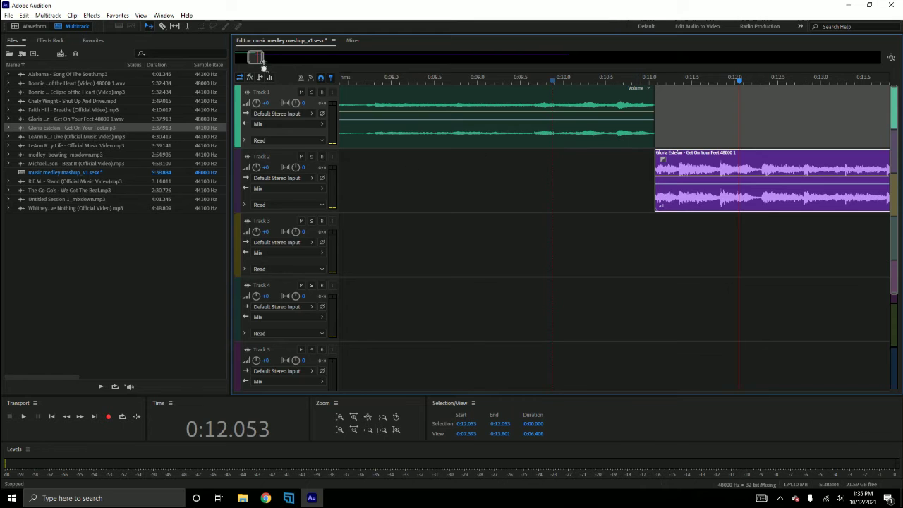
- Play the Gloria Estefan clip onward from 0:12.053 to find an end point, and move the playhead to 0:22.507
drag(263, 61, 280, 61)
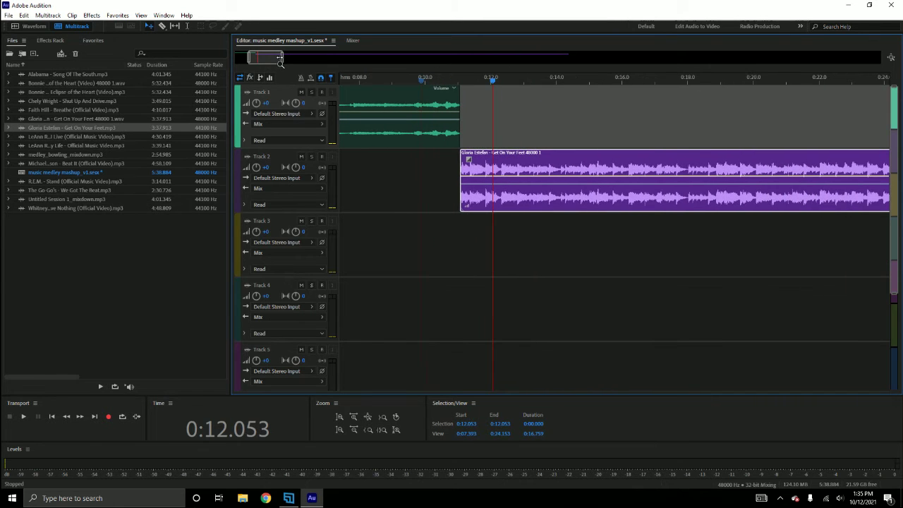
key(space)
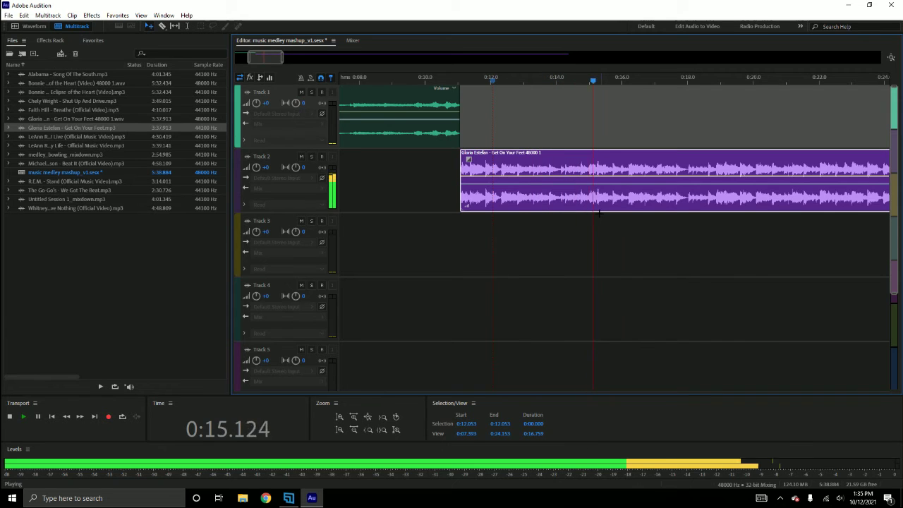
key(space)
key(space)
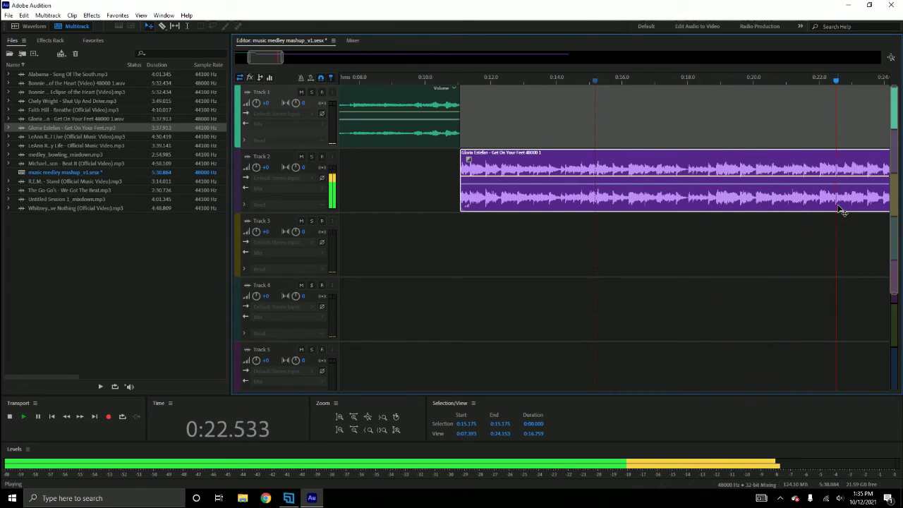
key(space)
drag(853, 83, 836, 80)
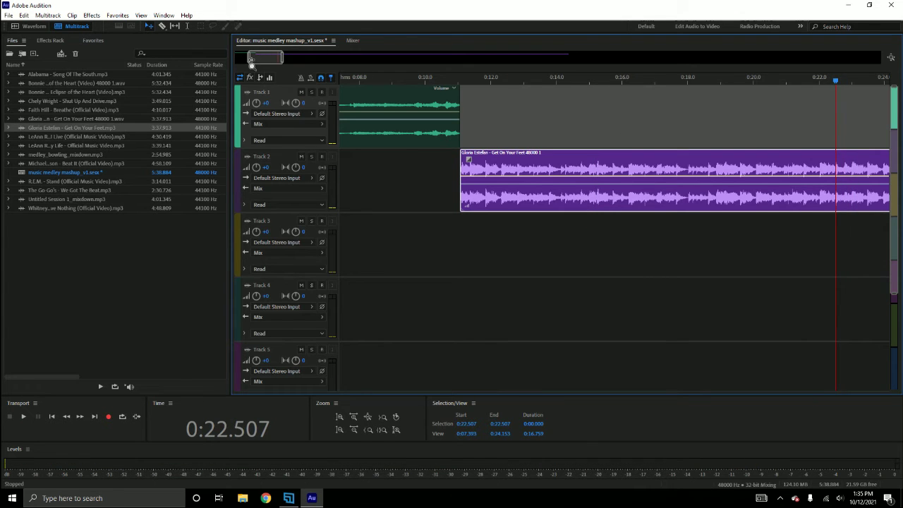
- Play the Gloria Estefan clip on Track 2 repeatedly between about 0:22 and 0:23 to pinpoint its end point
drag(248, 62, 273, 62)
scroll(280, 58, down, 2)
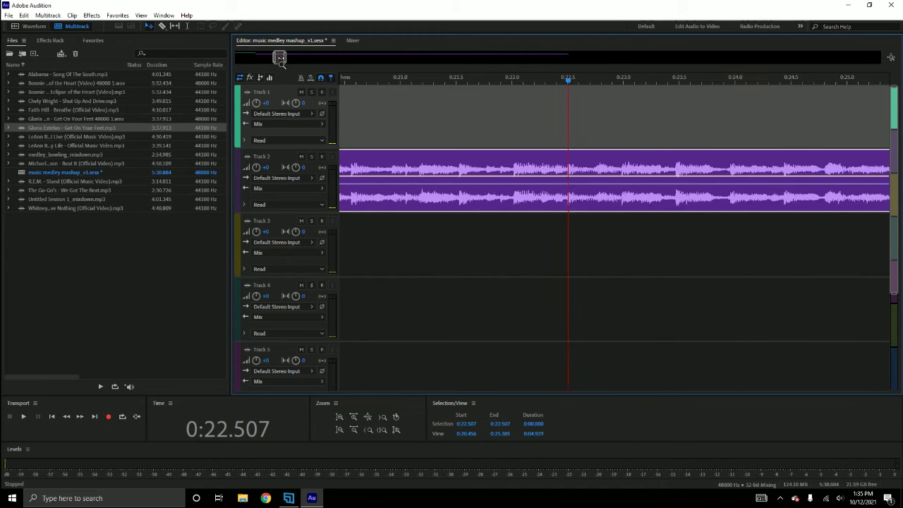
click(531, 82)
key(space)
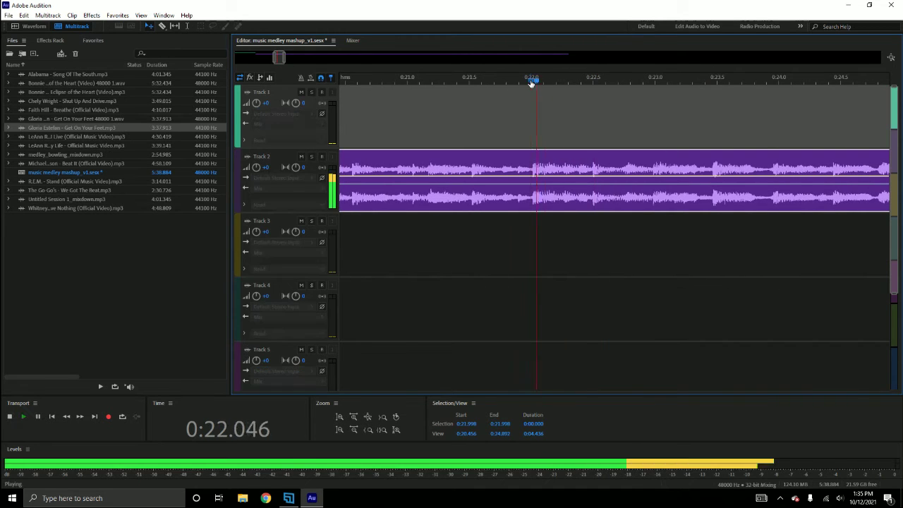
key(space)
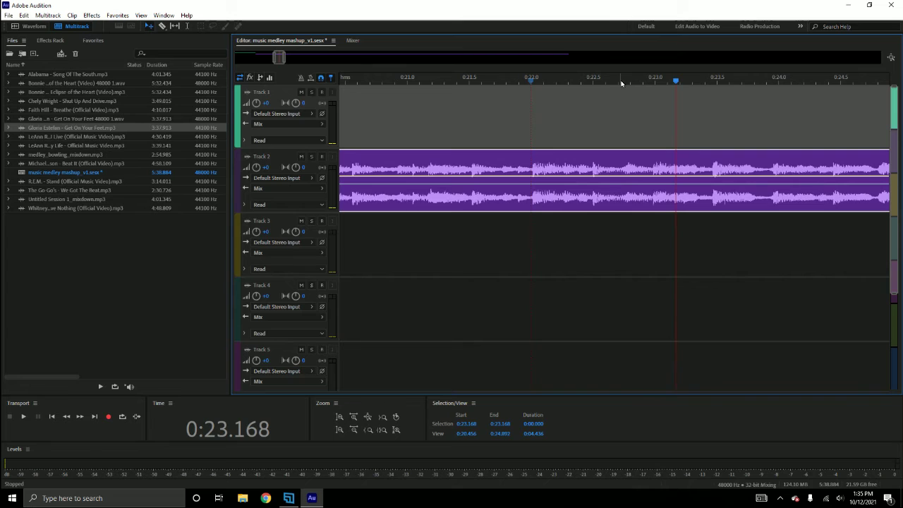
click(620, 81)
key(space)
key(space)
click(621, 85)
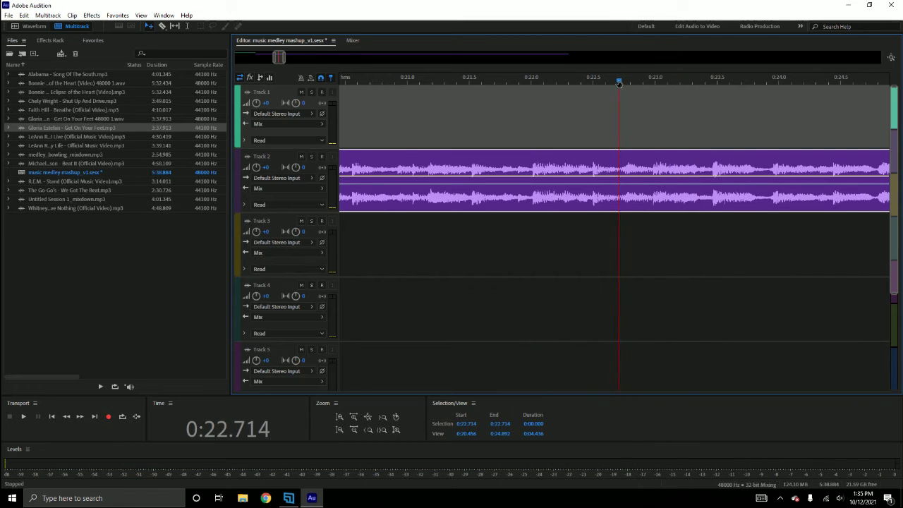
key(space)
key(space)
click(624, 177)
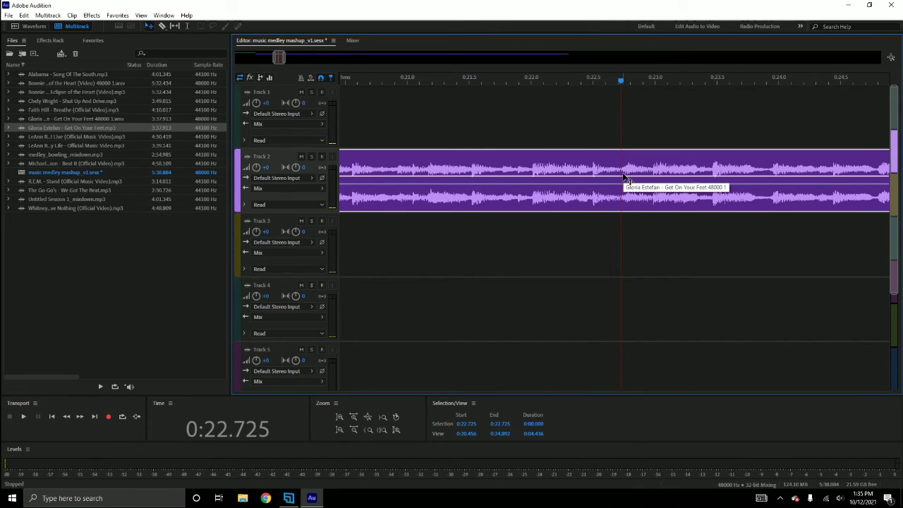
key(space)
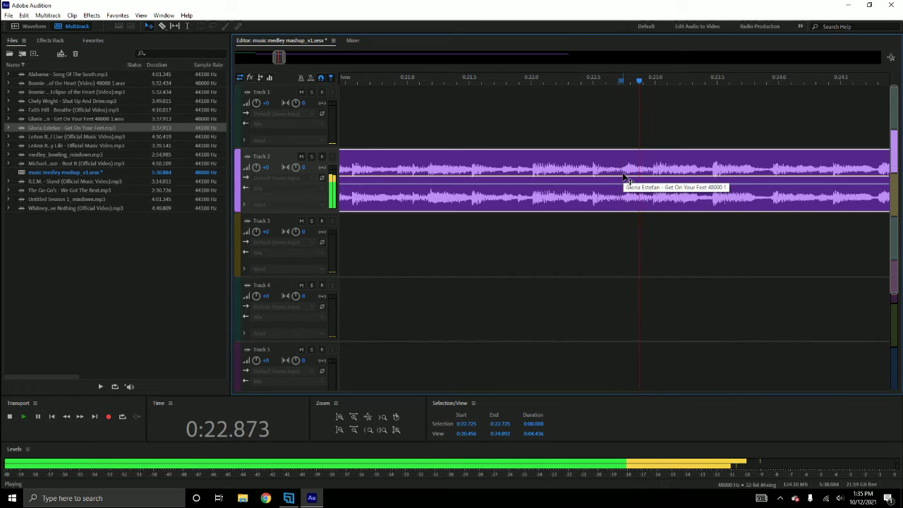
key(space)
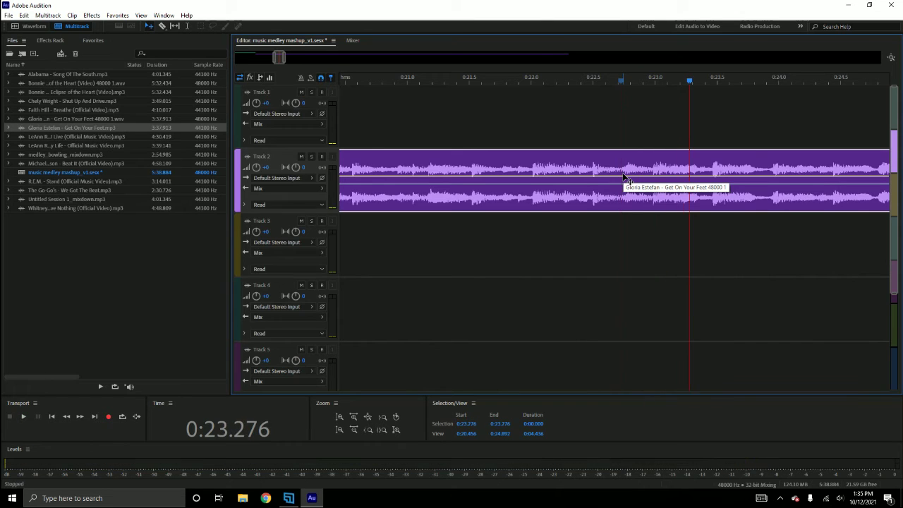
- Split the Gloria Estefan clip on Track 2 at 0:22.729 and delete the part after the cut
click(621, 82)
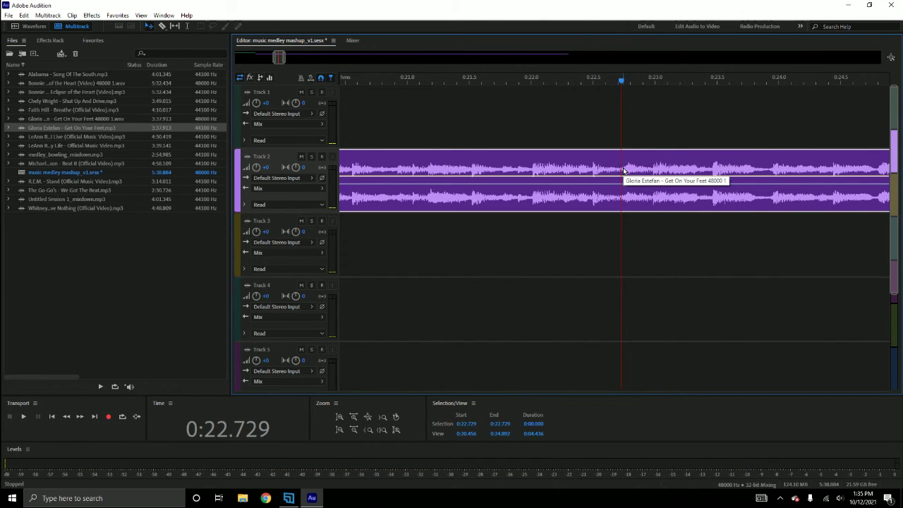
click(645, 165)
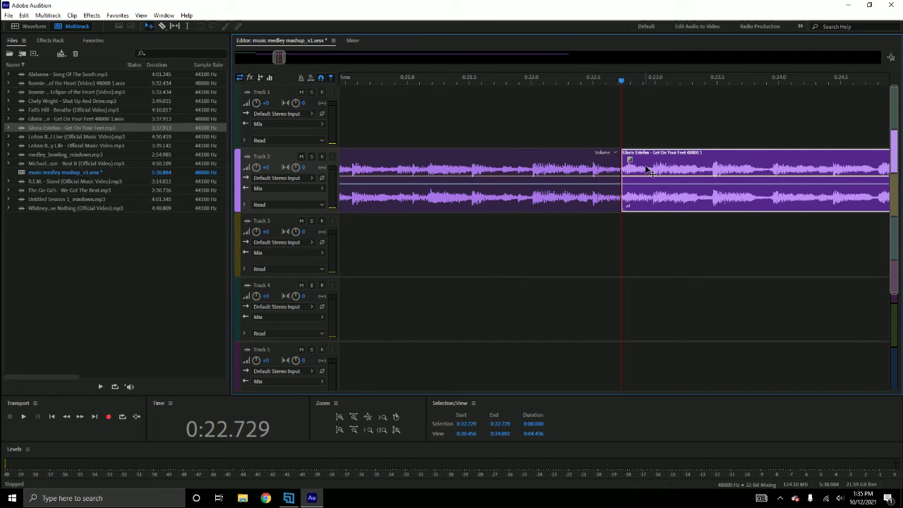
key(Delete)
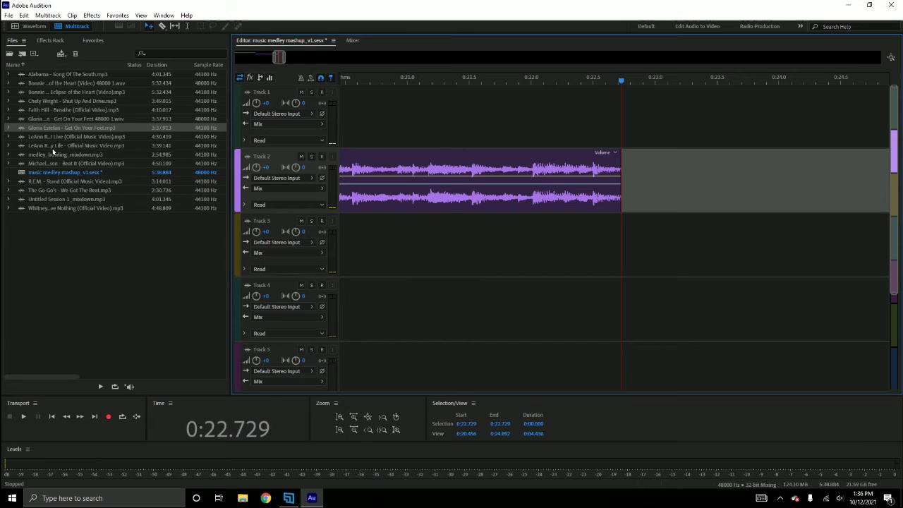
- Add the R.E.M. - Stand song to Track 3 and shift it earlier so it overlaps the end of the Gloria Estefan clip
click(38, 181)
drag(39, 178, 582, 261)
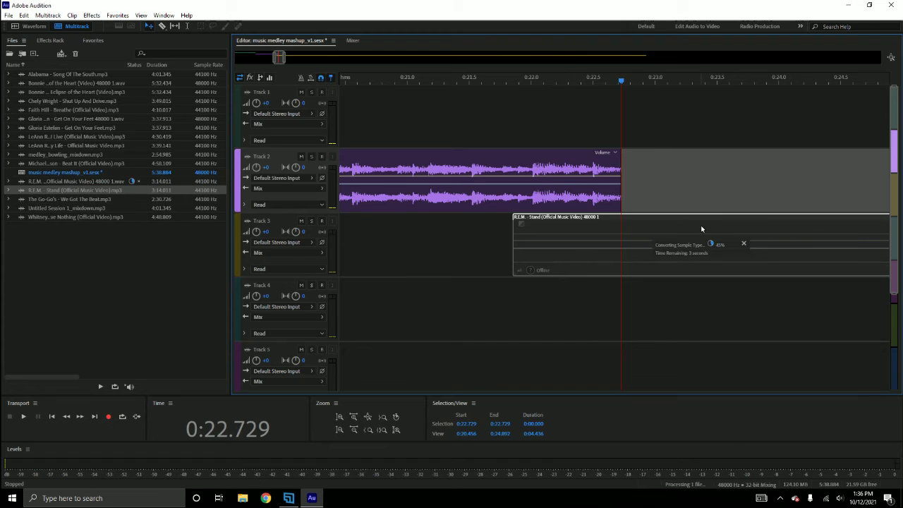
drag(765, 230, 613, 233)
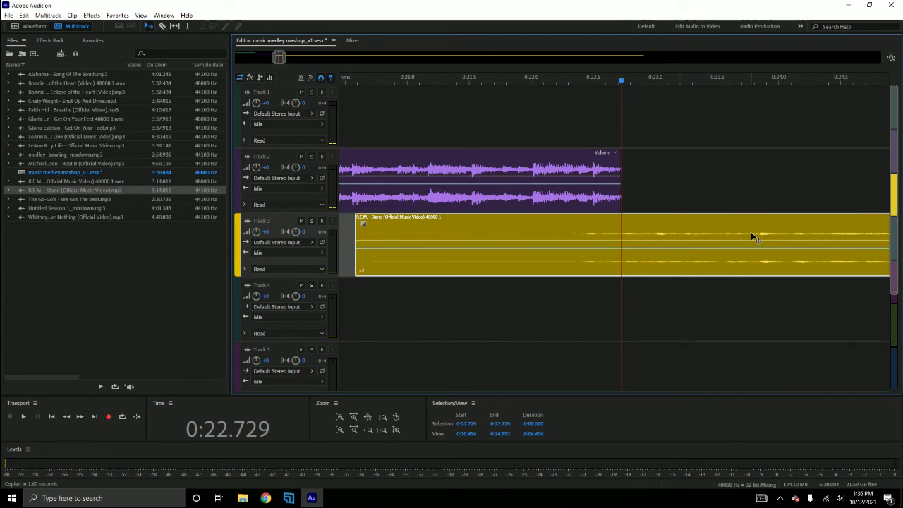
- Play the R.E.M. clip from 0:22.593 and replay the passage around 0:30.7 to find its starting point
drag(621, 82, 604, 82)
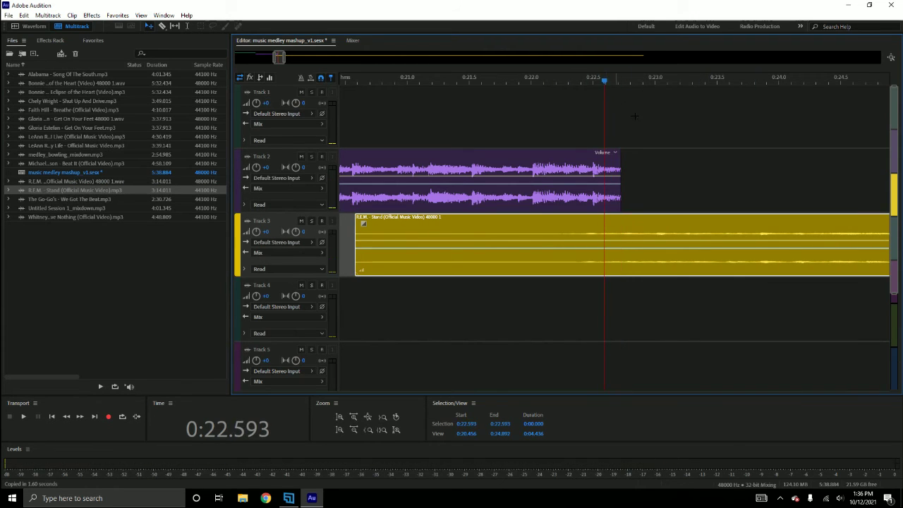
key(space)
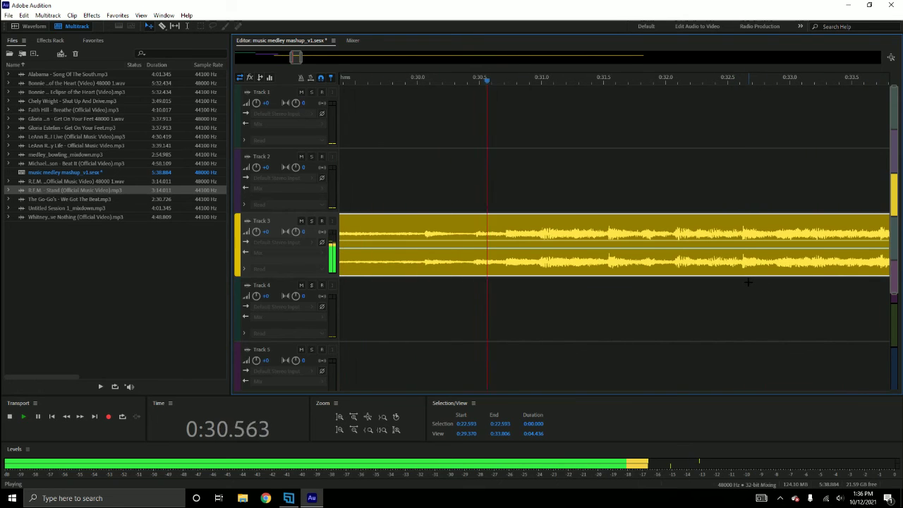
key(space)
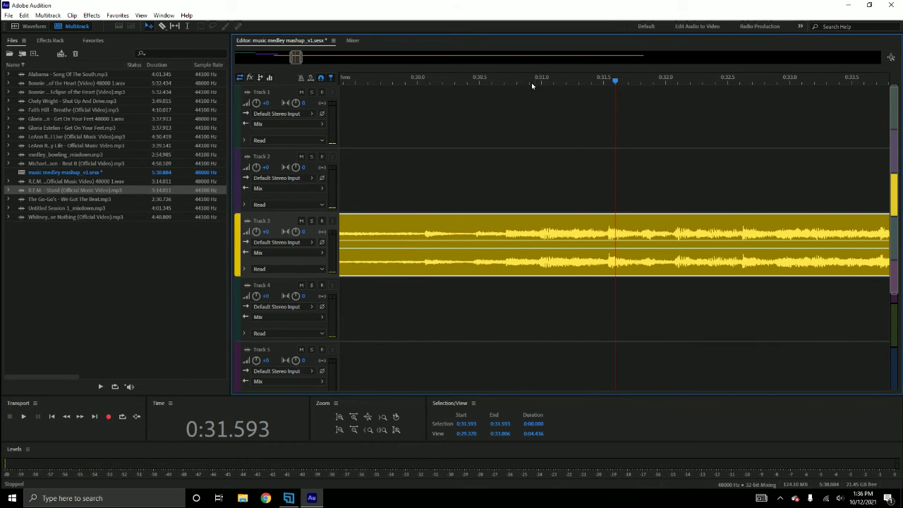
click(532, 82)
key(space)
key(space)
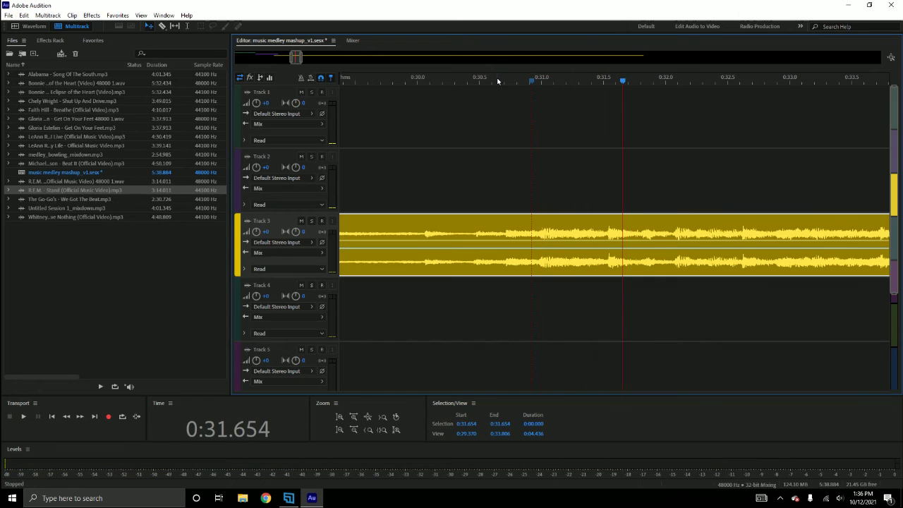
click(500, 82)
key(space)
key(space)
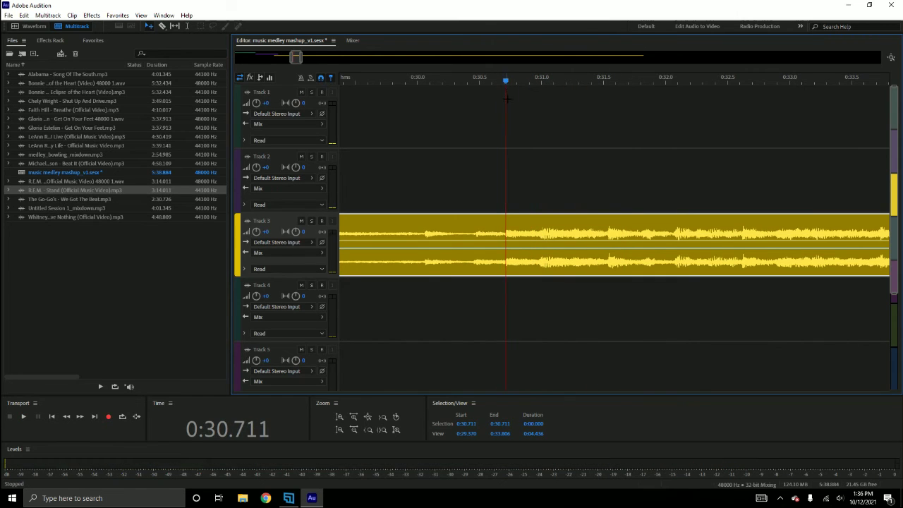
key(space)
key(space)
click(507, 83)
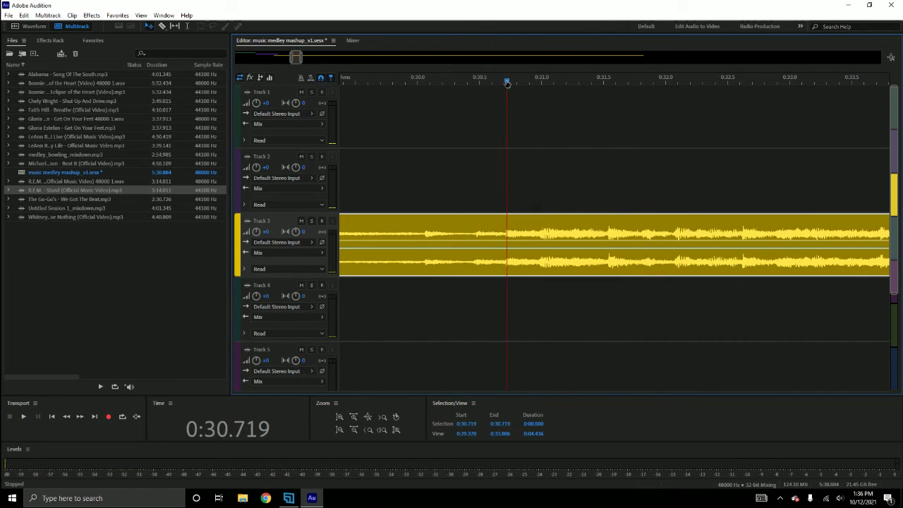
- Split the R.E.M. clip on Track 3 at 0:30.711 and delete the part before the cut
drag(507, 83, 506, 84)
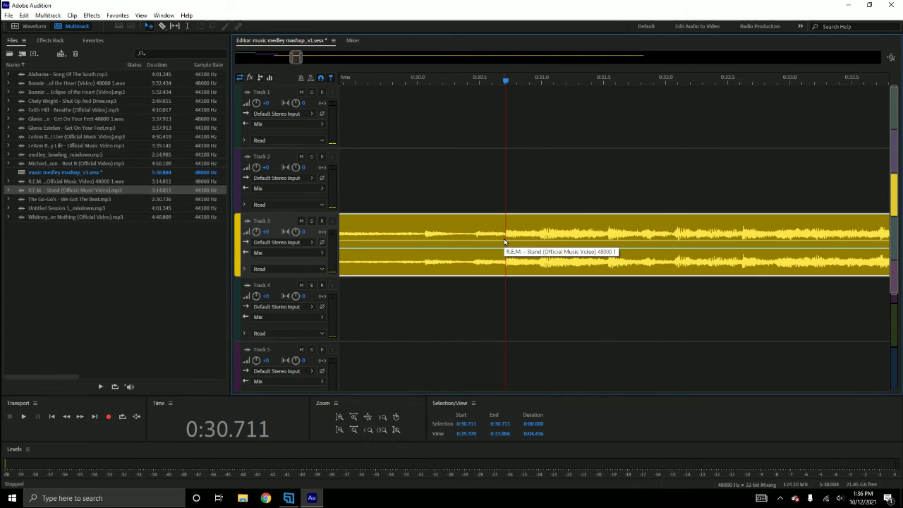
key(ctrl+k)
click(468, 231)
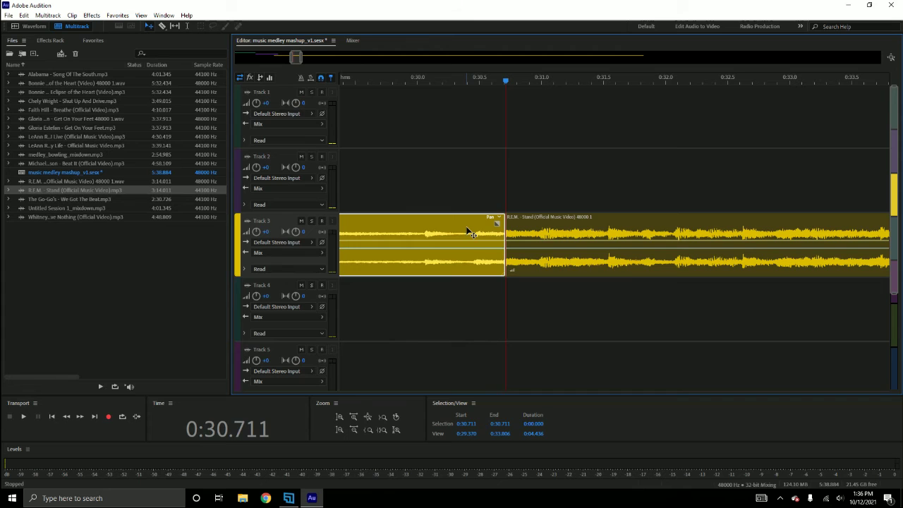
key(Delete)
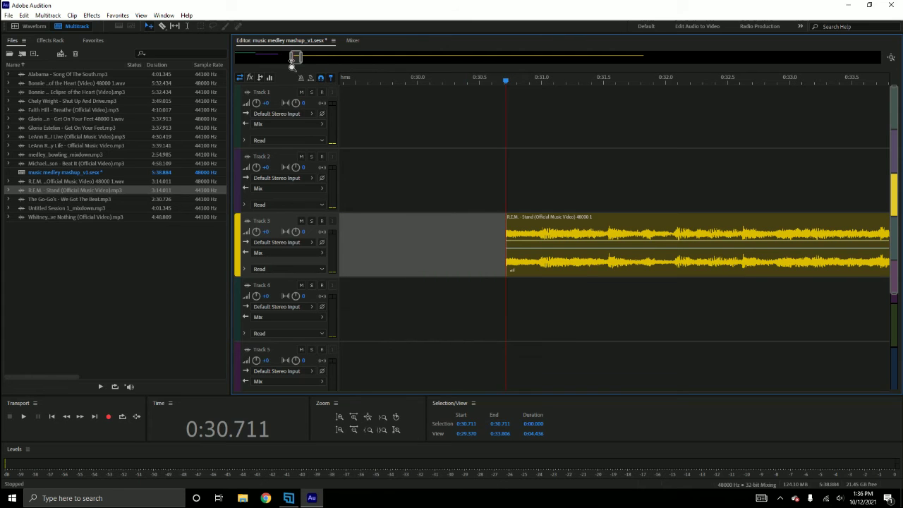
- Move the trimmed R.E.M. clip on Track 3 to start where the Gloria Estefan clip ends, and play the transition
drag(292, 60, 274, 59)
drag(802, 236, 471, 242)
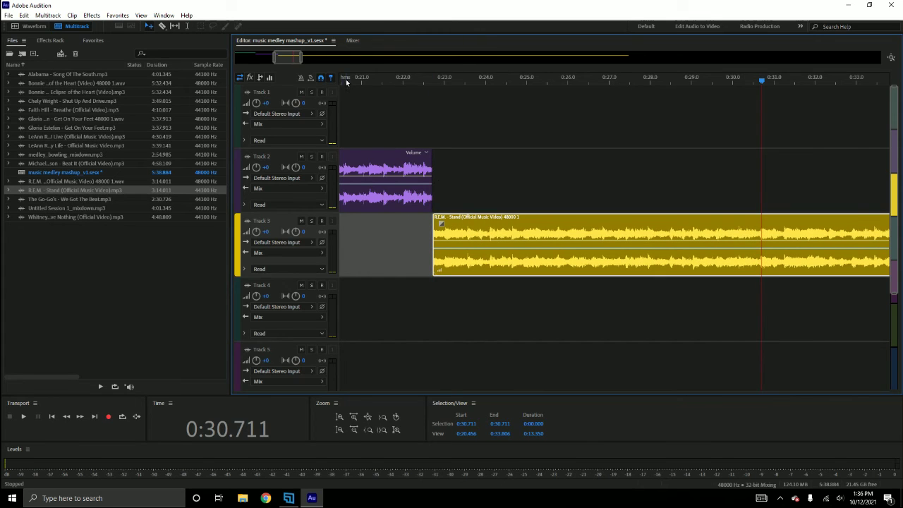
key(space)
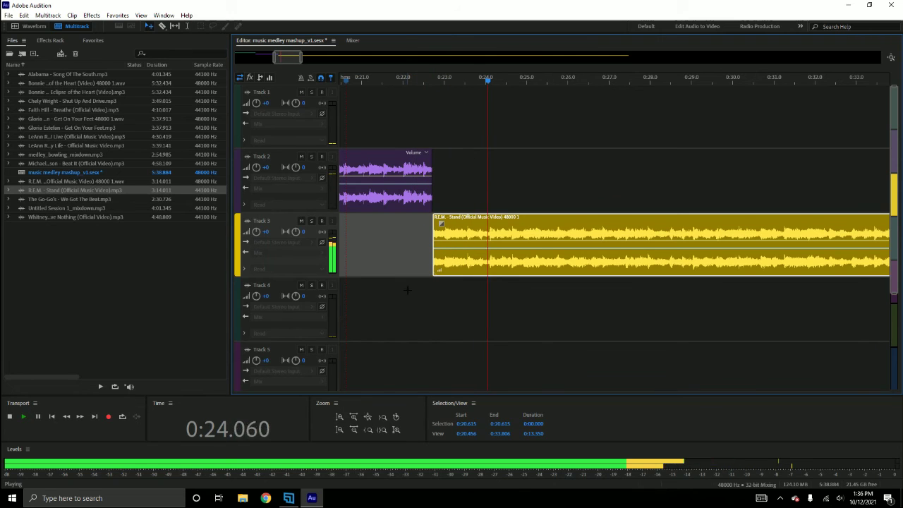
key(space)
- Play the whole medley from the beginning of the session into the R.E.M. clip to check both transitions
drag(274, 59, 218, 62)
click(341, 78)
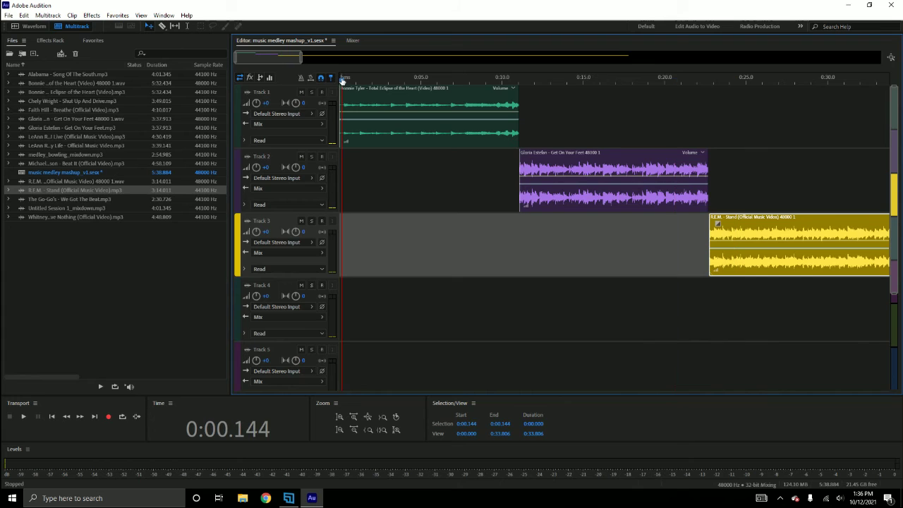
key(space)
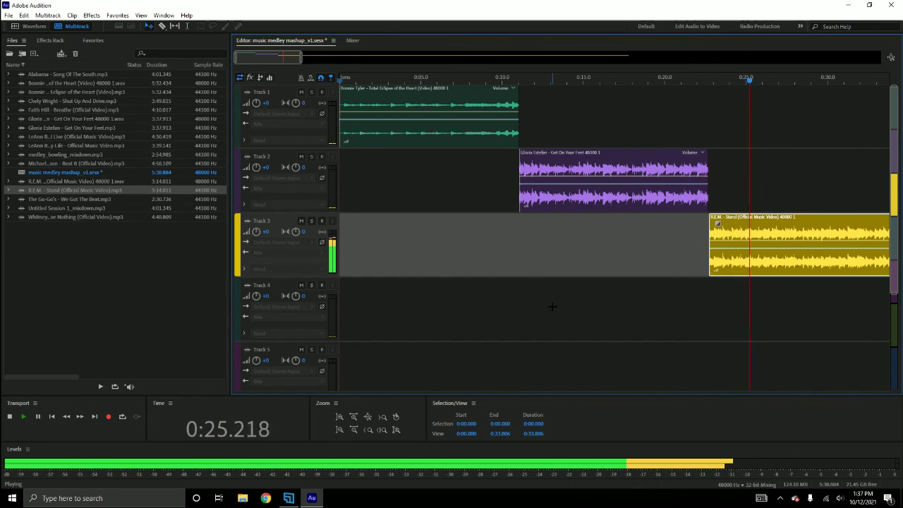
key(space)
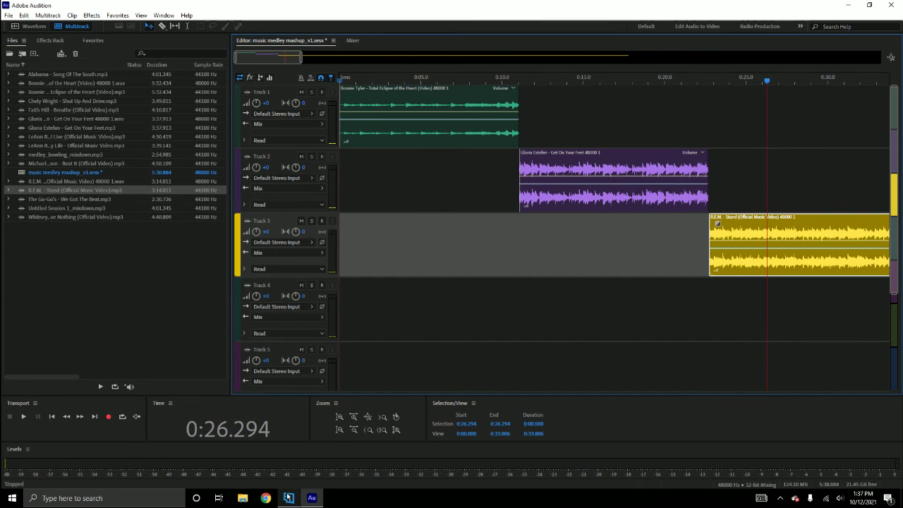
- Select the Bonnie Tyler clip on Track 1 and save the multitrack session
click(476, 117)
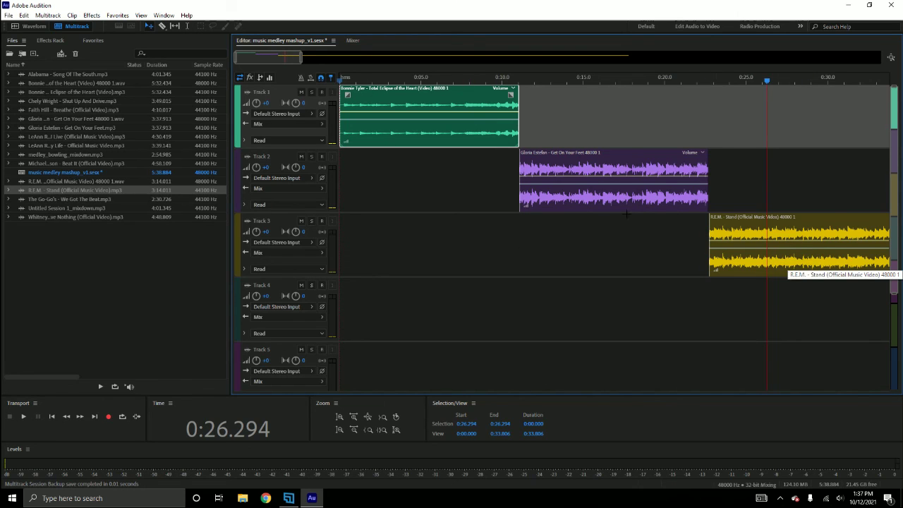
click(8, 16)
click(27, 129)
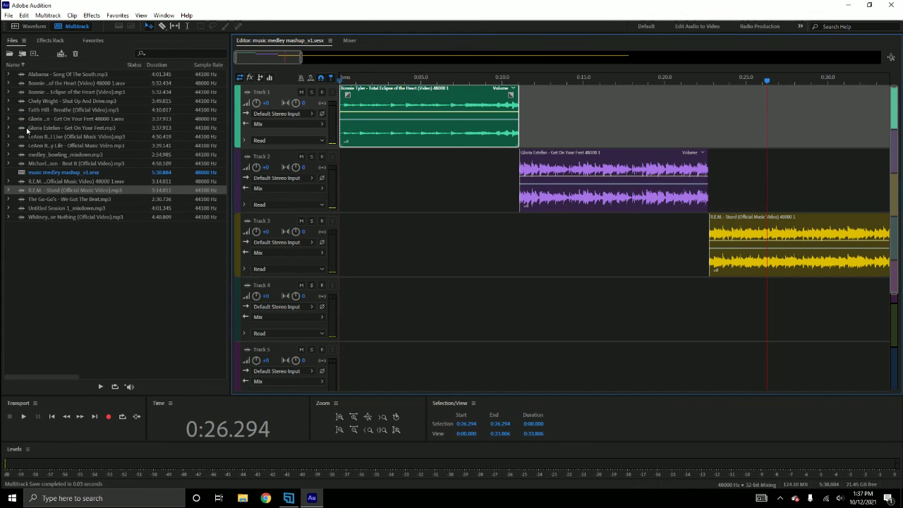
- Export a multitrack mixdown of the entire session as the MP3 file music medley mashup_v1_mixdown.mp3 in the Documents folder
click(8, 16)
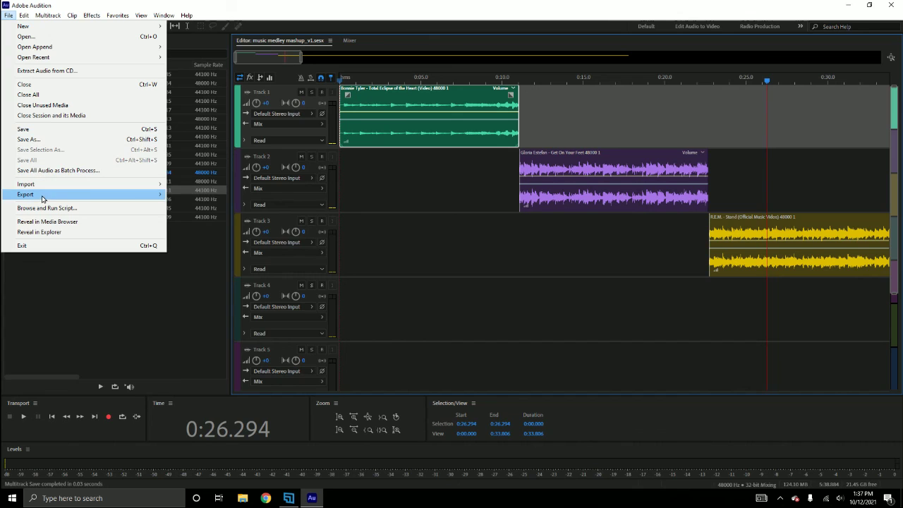
mouse_move(42, 196)
mouse_move(254, 238)
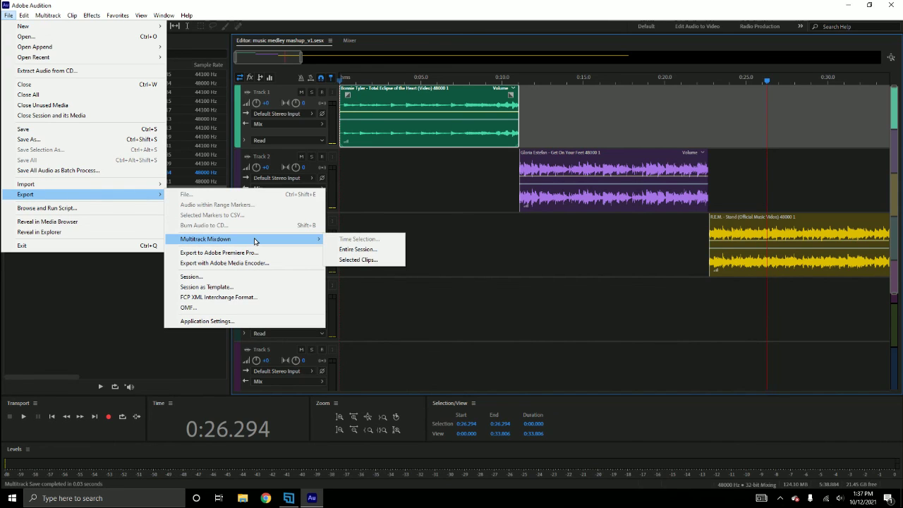
click(357, 250)
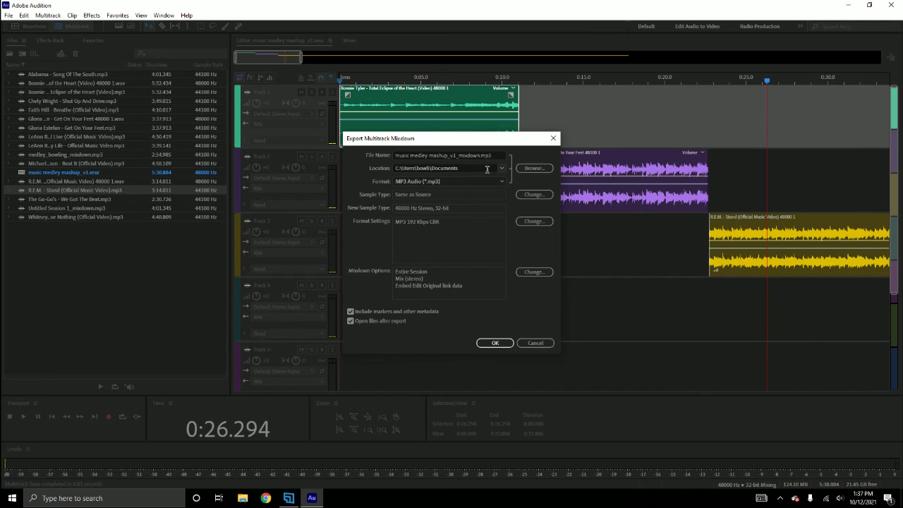
click(497, 343)
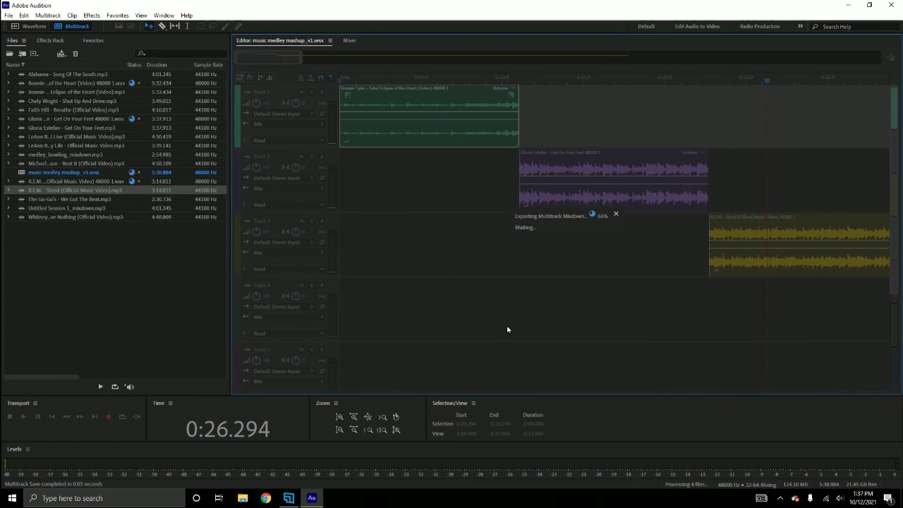